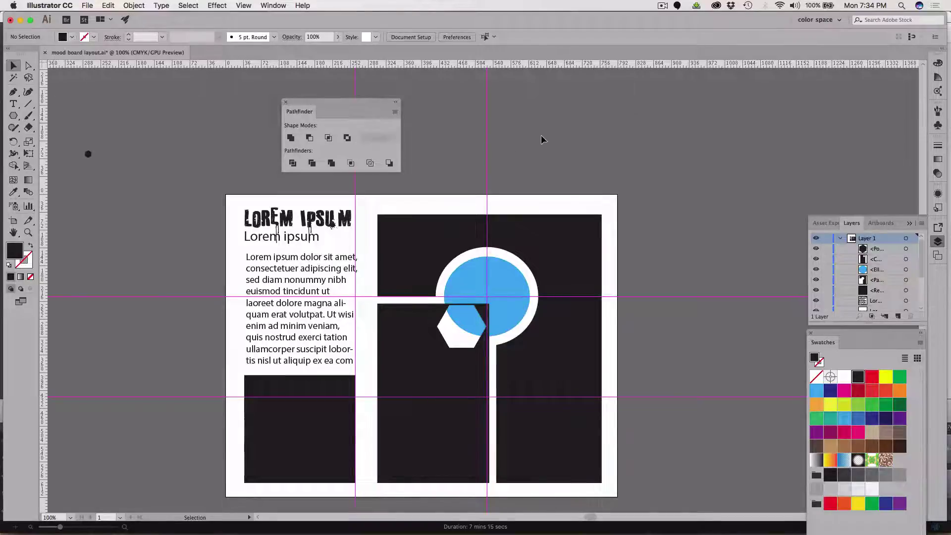
Change the Lorem ipsum subheading font to Cheddar Jack, found by searching 'jac', then deselect it.
left_click(252, 240)
left_click(426, 37)
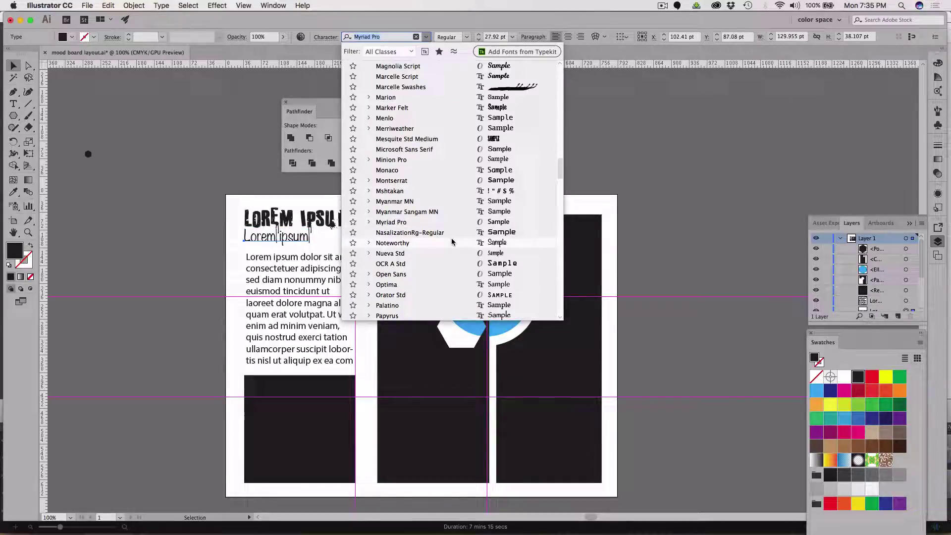
scroll(452, 242, "down", 8)
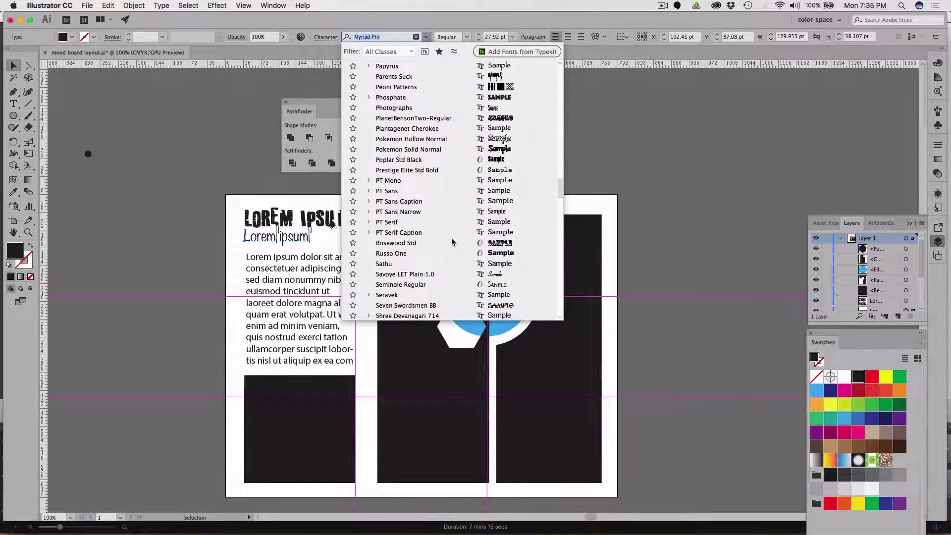
scroll(452, 242, "down", 4)
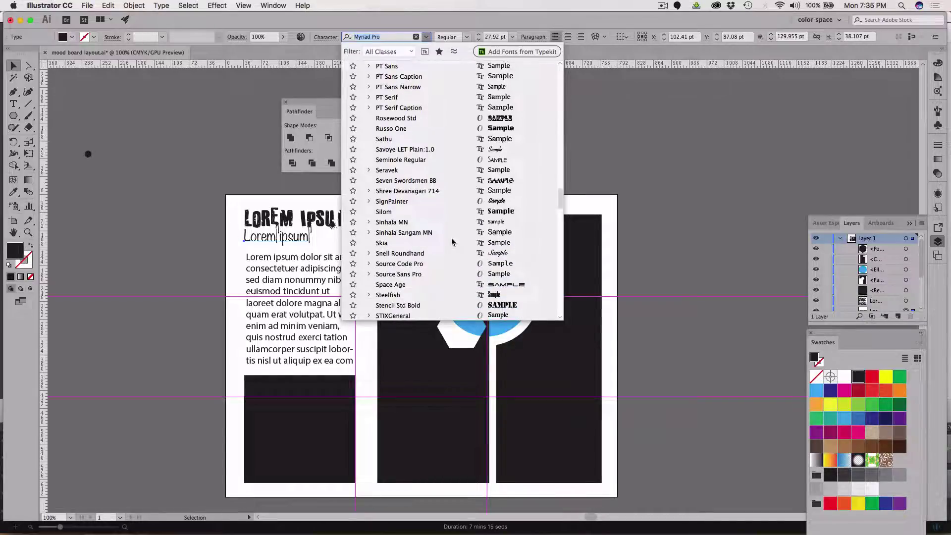
type("stea")
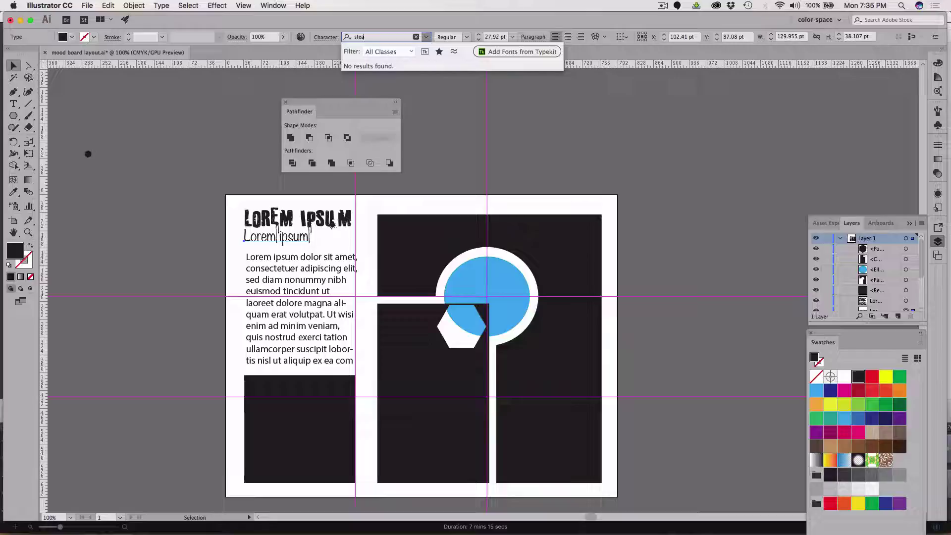
key("BackSpace")
key("BackSpace")
key("BackSpace")
key("BackSpace")
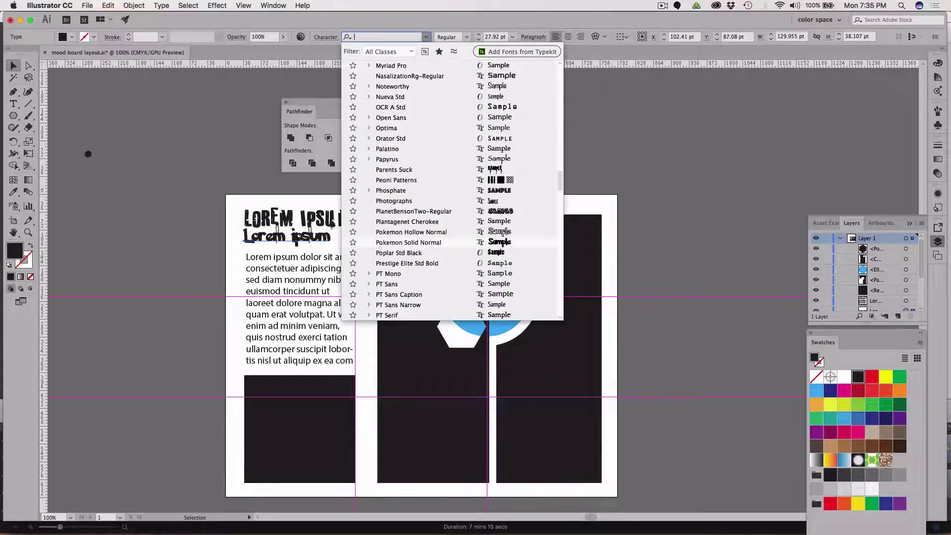
type("jack")
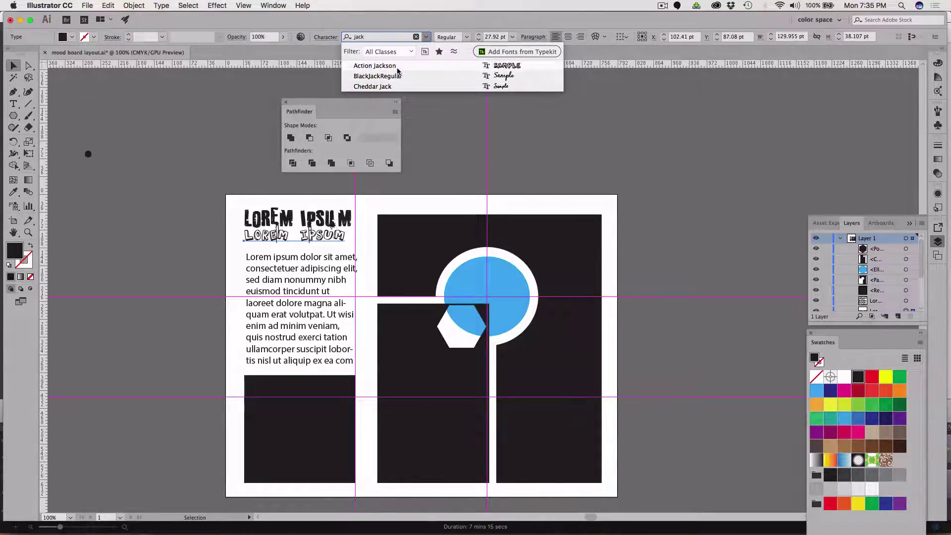
left_click(394, 87)
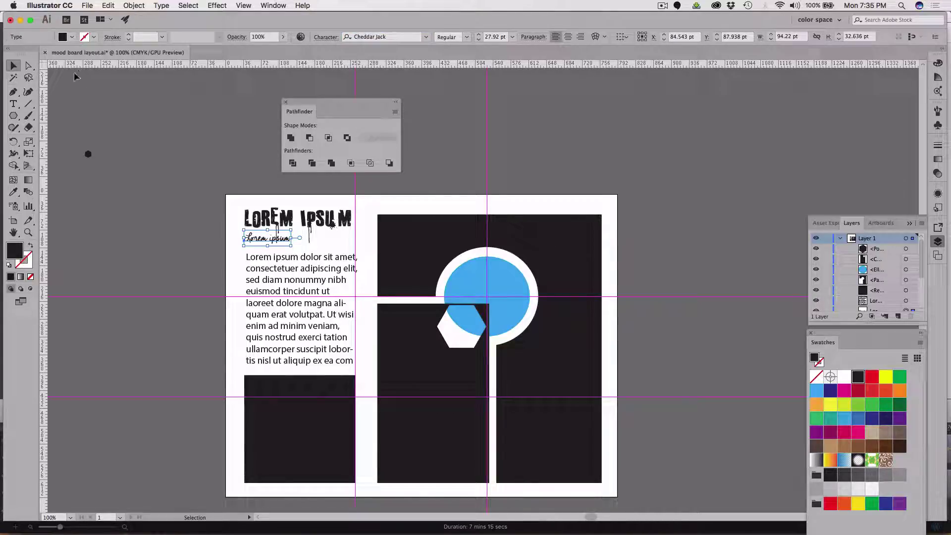
left_click(139, 168)
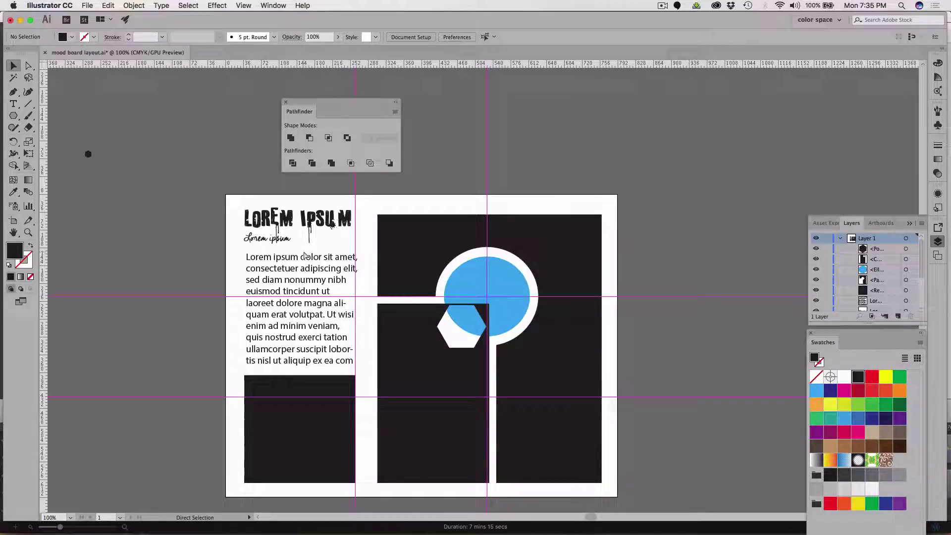
key("super+Tab")
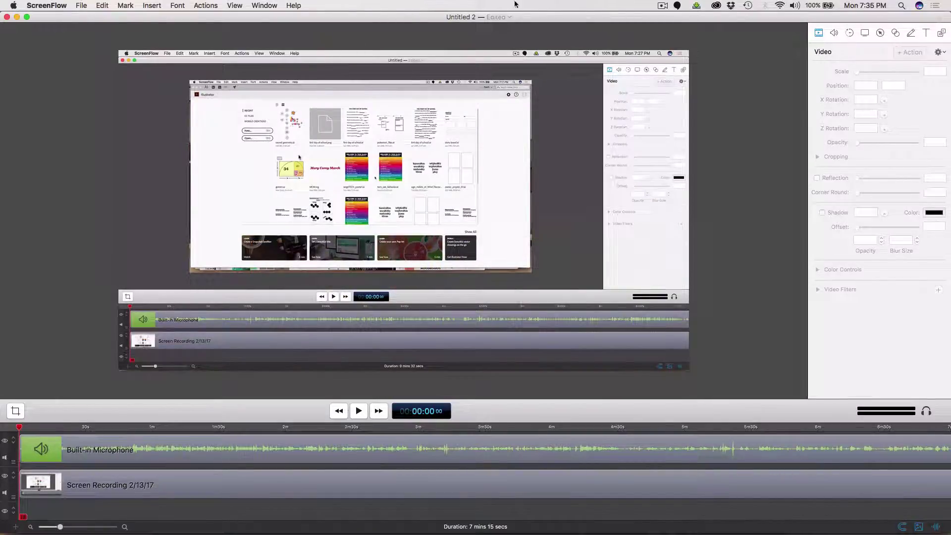
Pause the recording from the ScreenFlow menu-bar icon.
left_click(663, 5)
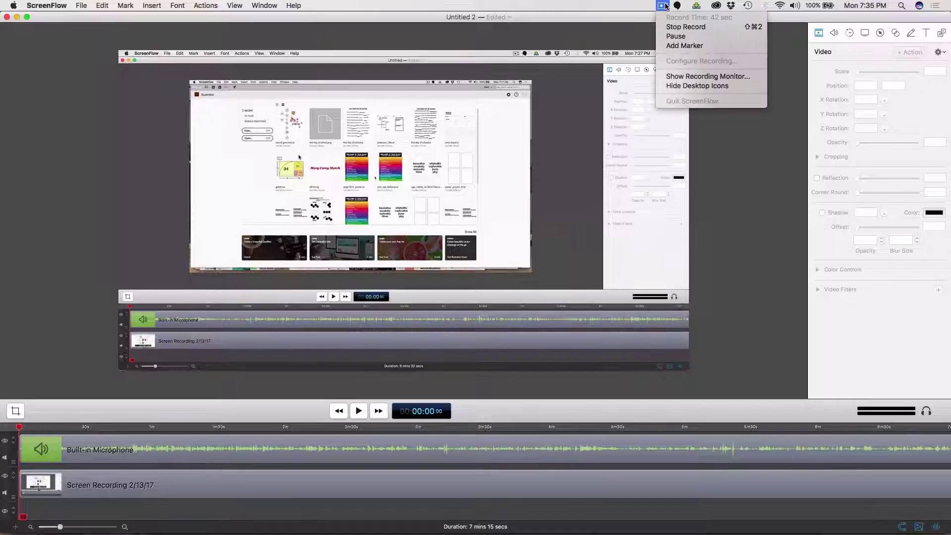
left_click(674, 36)
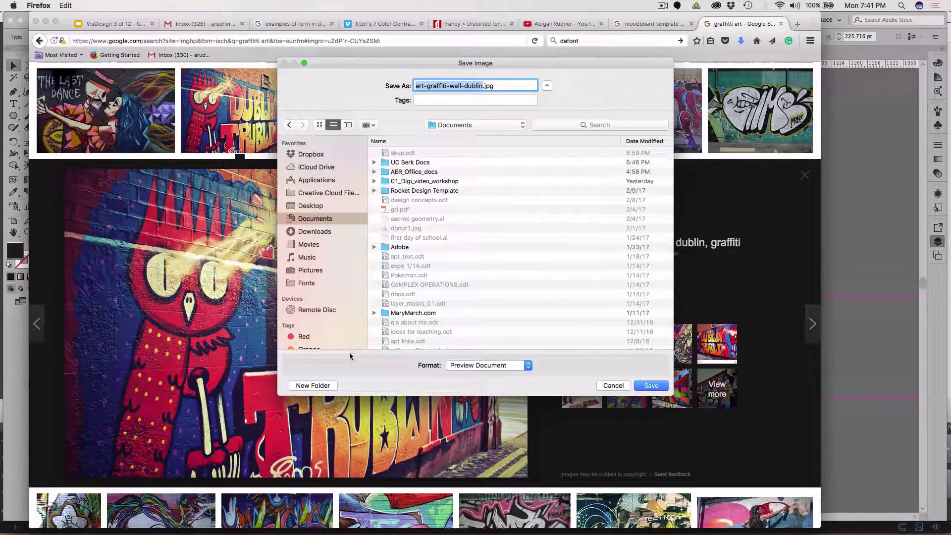
Save art-graffiti-wall-dublin.jpg into a new Documents folder named 'Mood board and Poster'.
left_click(316, 386)
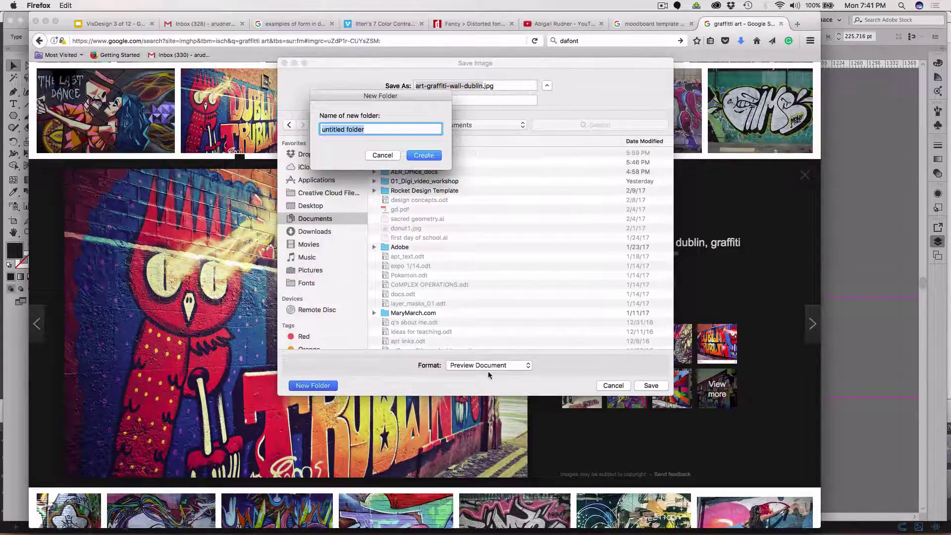
type("M")
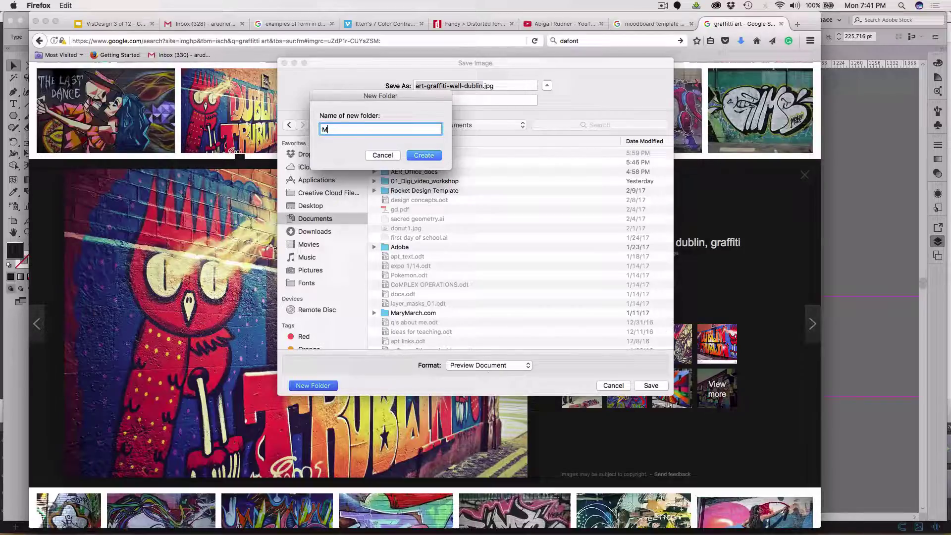
type("ood board and Pos")
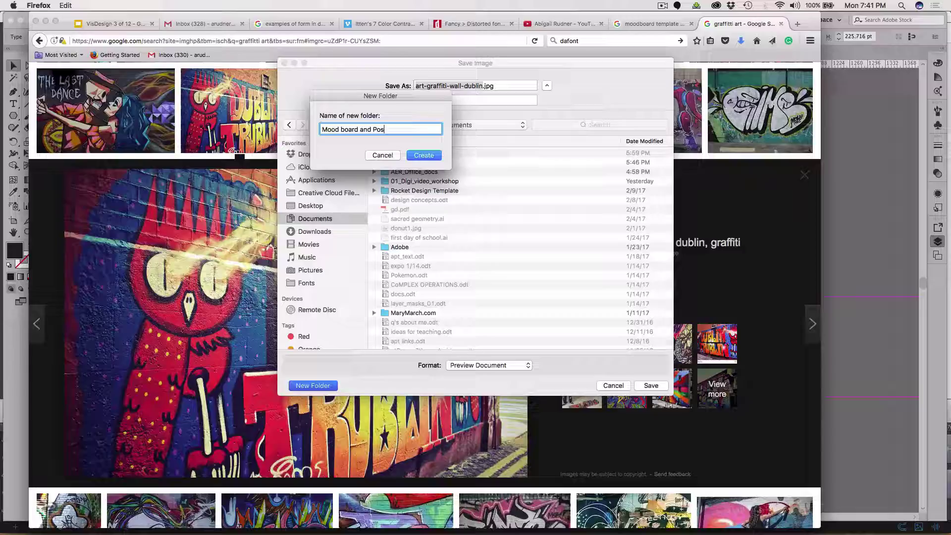
type("ter")
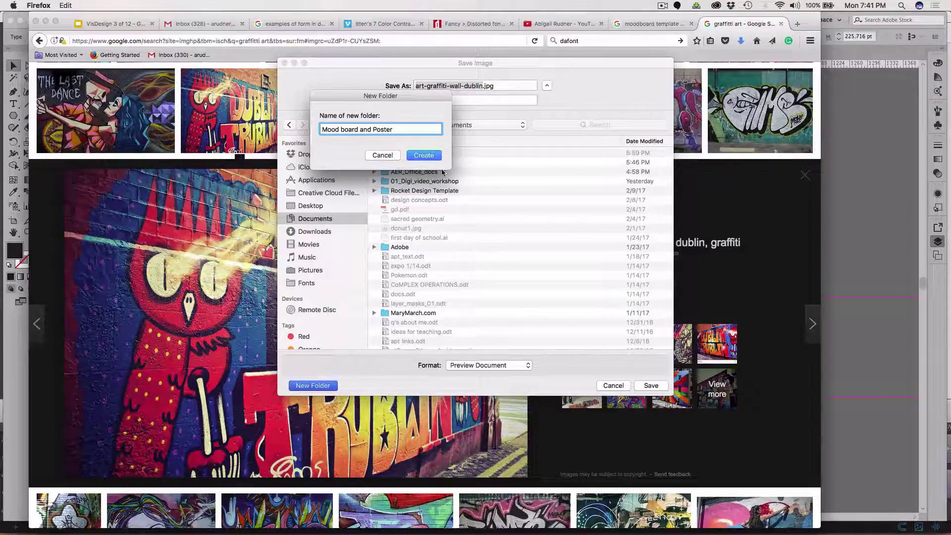
left_click(429, 157)
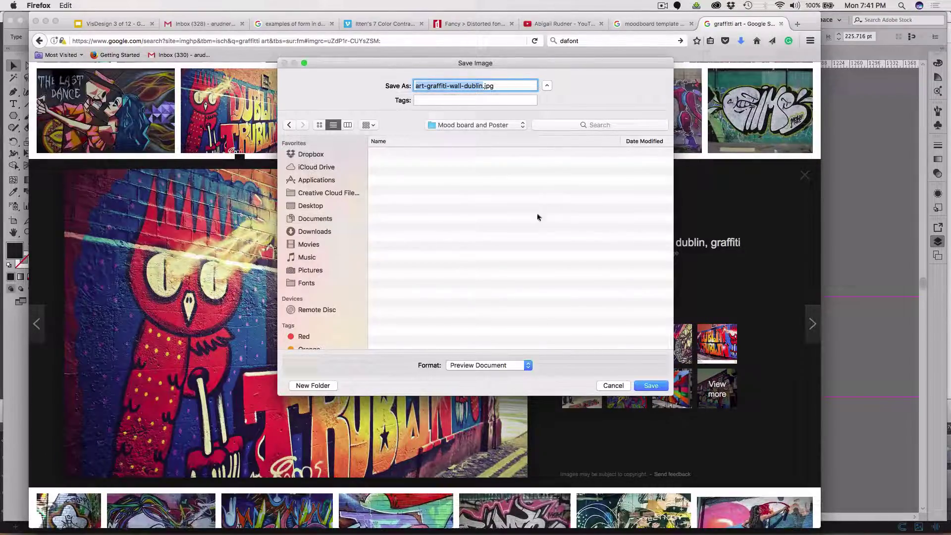
left_click(653, 386)
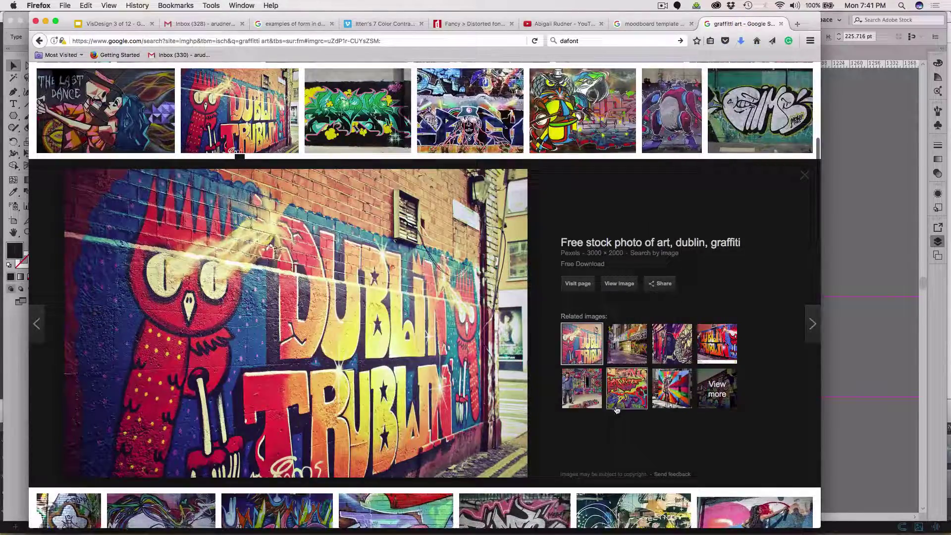
scroll(377, 345, "down", 1)
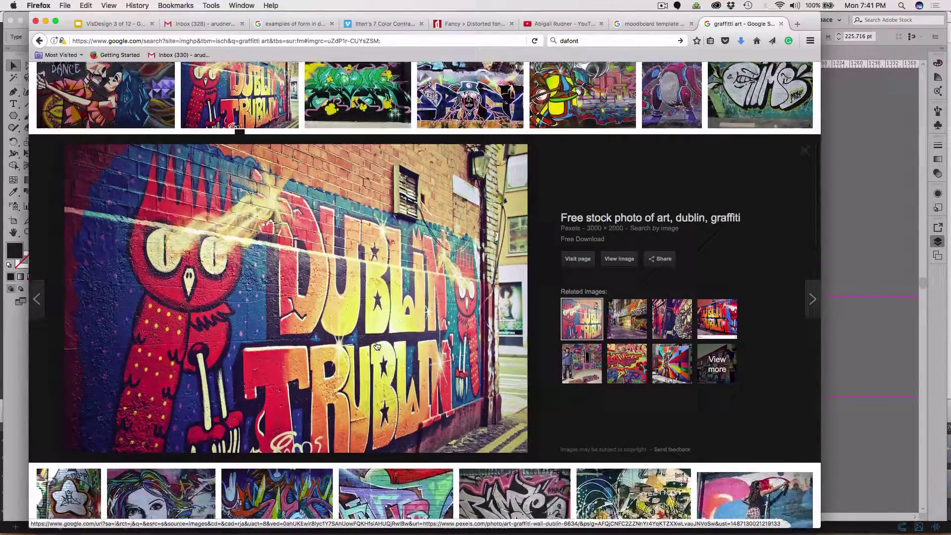
scroll(376, 342, "up", 5)
scroll(375, 336, "down", 1)
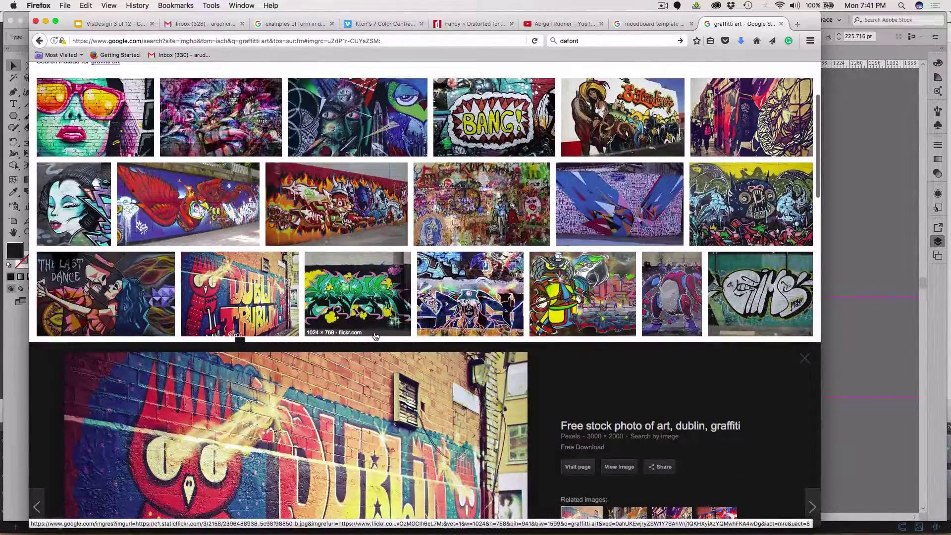
key("super+Tab")
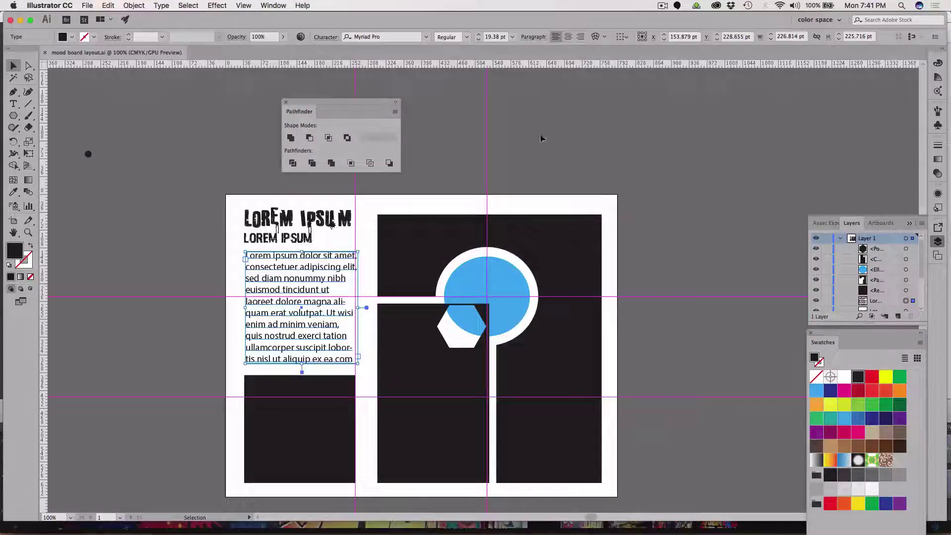
Select the large dark shape on the right, undo an accidental move, and deselect it.
left_click(544, 139)
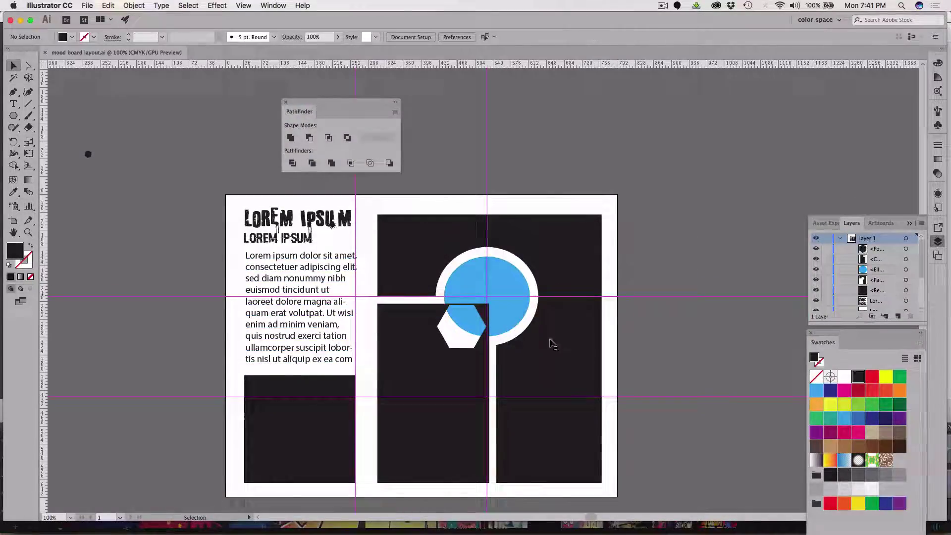
left_click(555, 366)
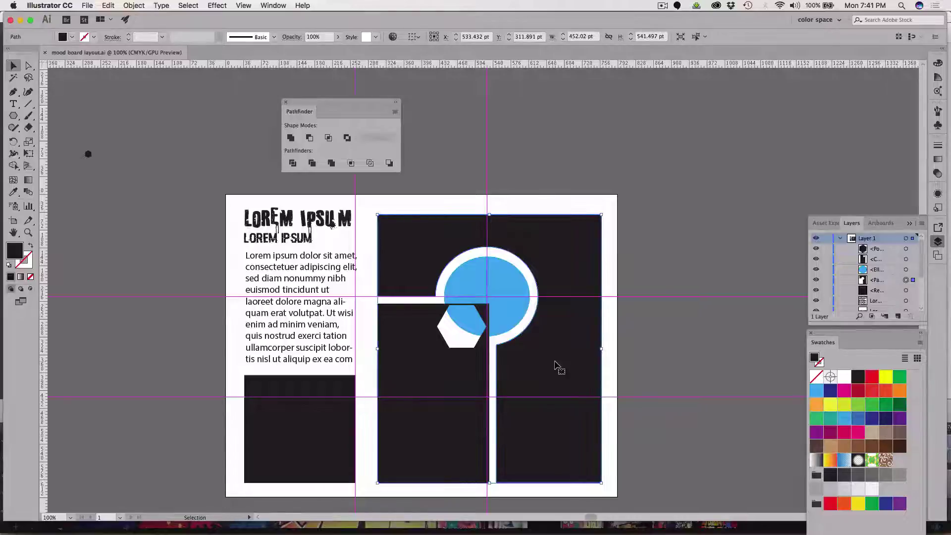
right_click(555, 366)
left_click(634, 169)
left_click(604, 201)
left_click_drag(570, 242, 626, 204)
key("ctrl+z")
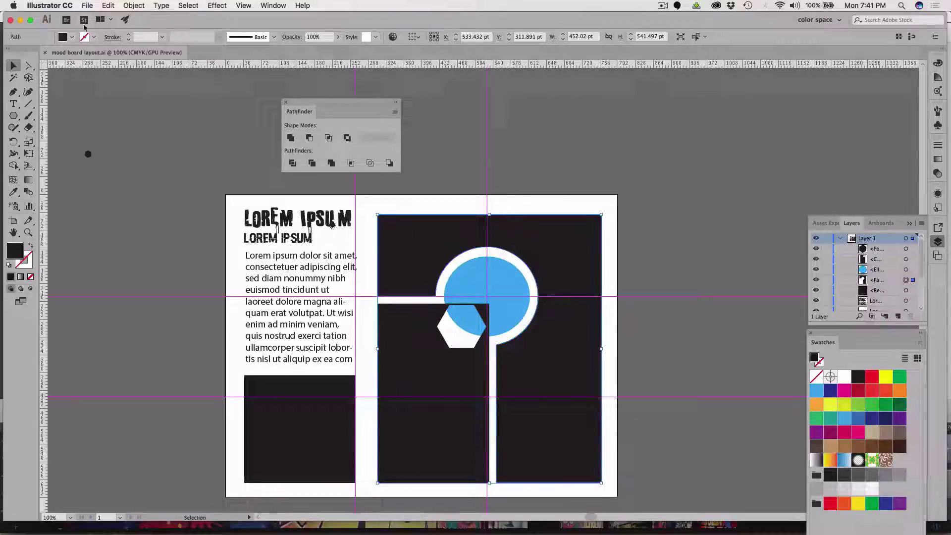
key("super+shift+a")
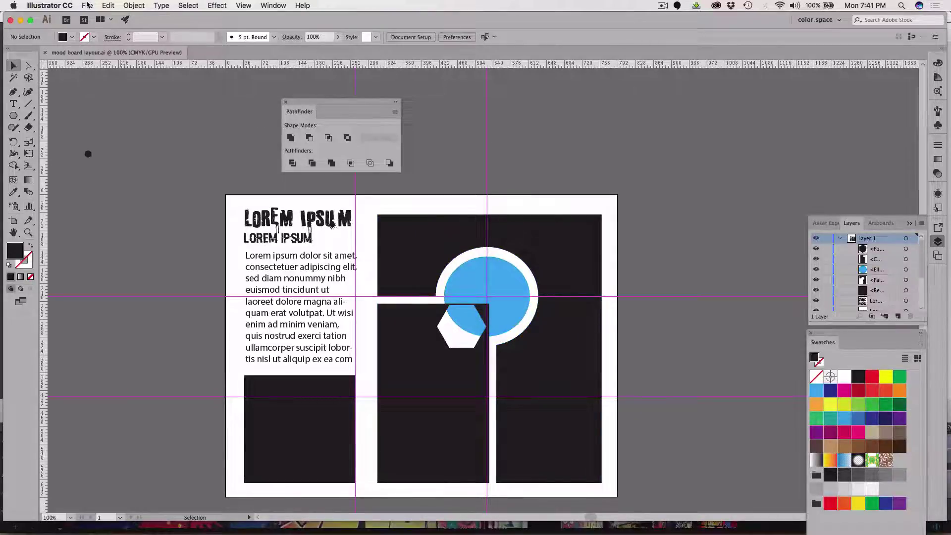
Reselect the large right-hand dark shape with the File menu ready for Place.
left_click(87, 5)
mouse_move(116, 204)
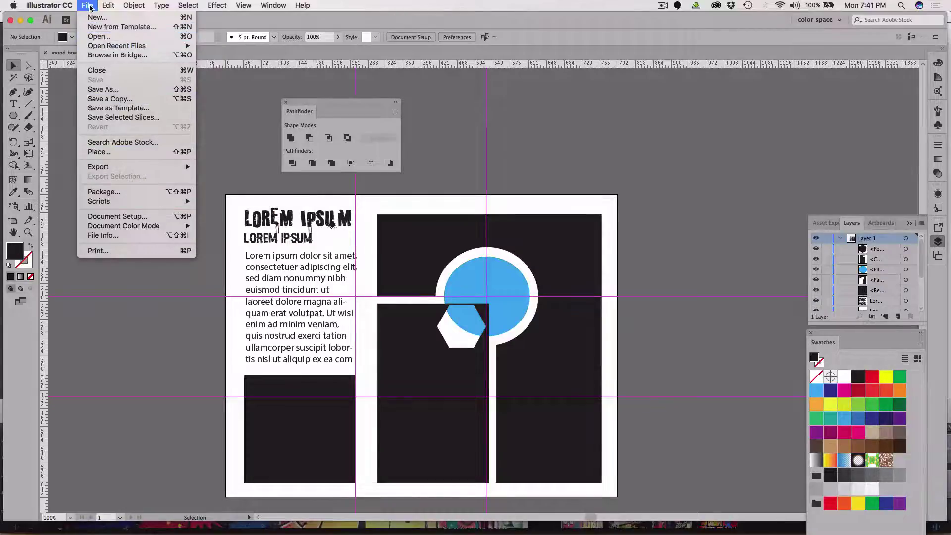
mouse_move(103, 5)
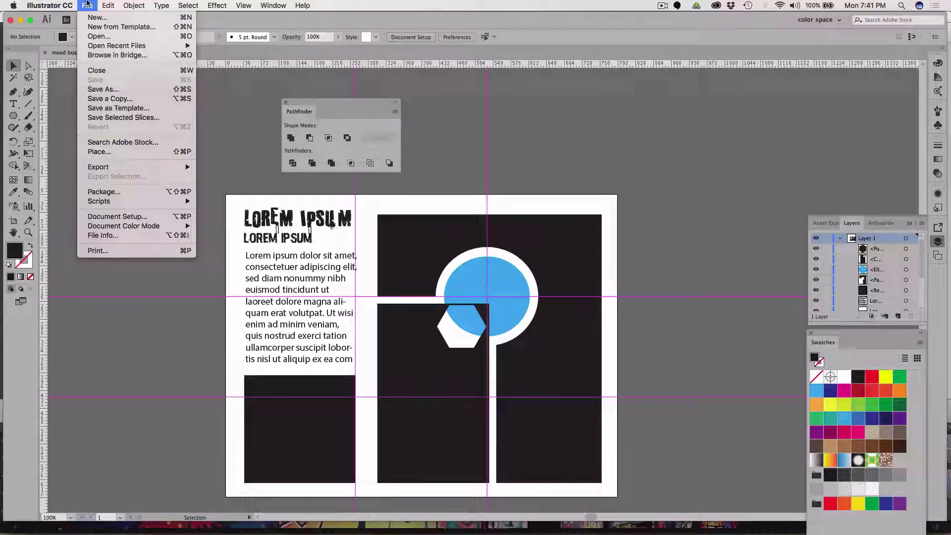
key("Escape")
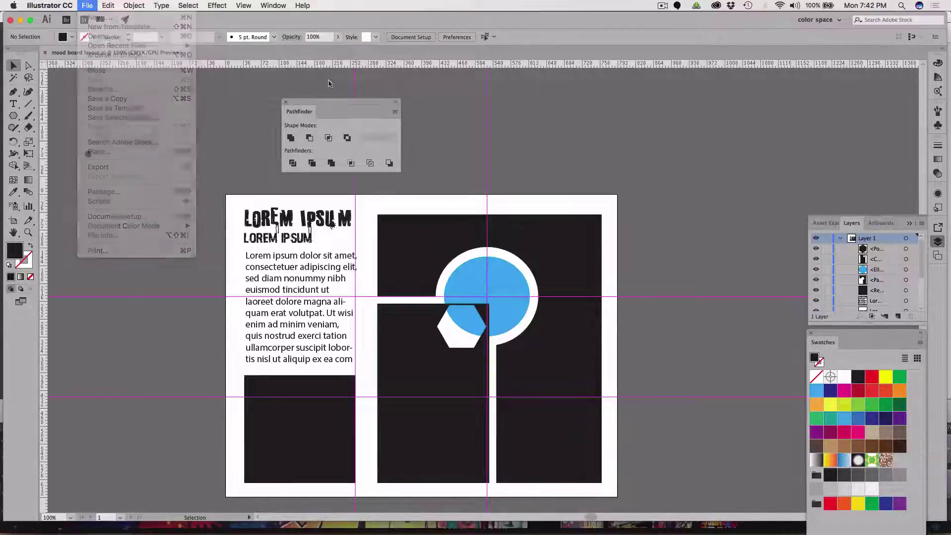
left_click(422, 231)
left_click(88, 6)
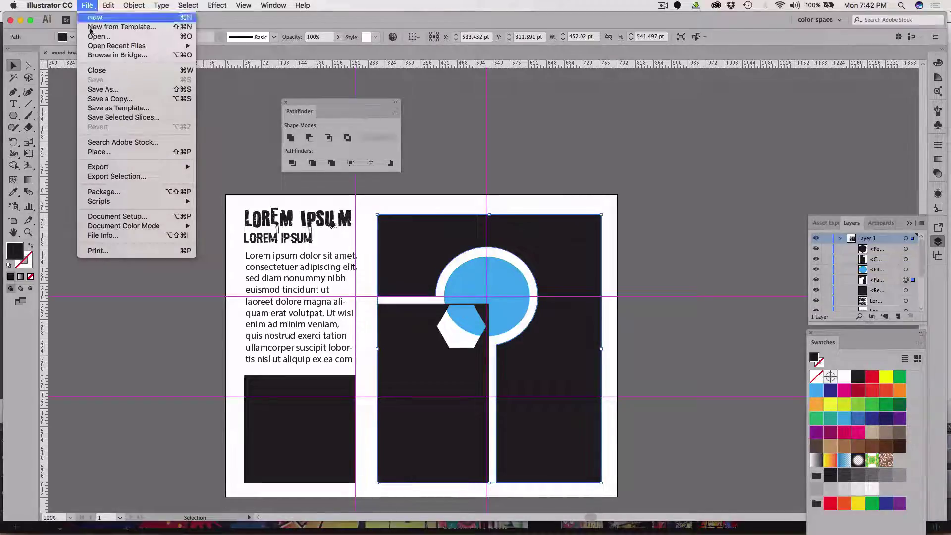
Place art-graffiti-wall-dublin.jpg from Documents > Mood board and Poster.
left_click(105, 152)
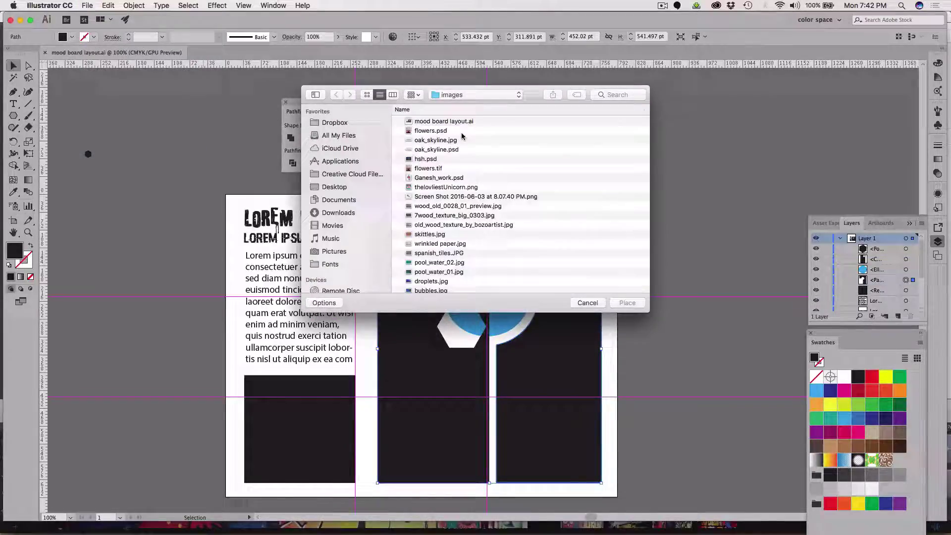
left_click(337, 200)
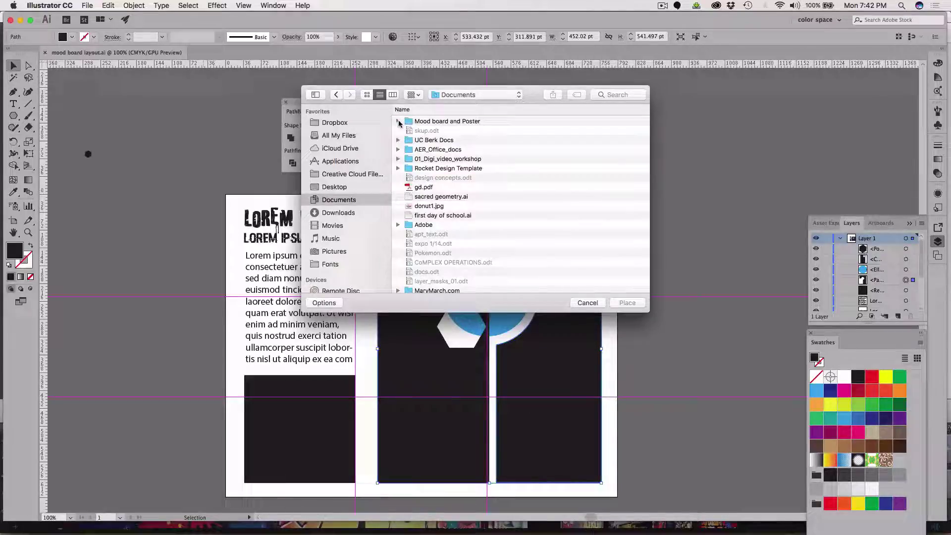
left_click(397, 121)
left_click(425, 132)
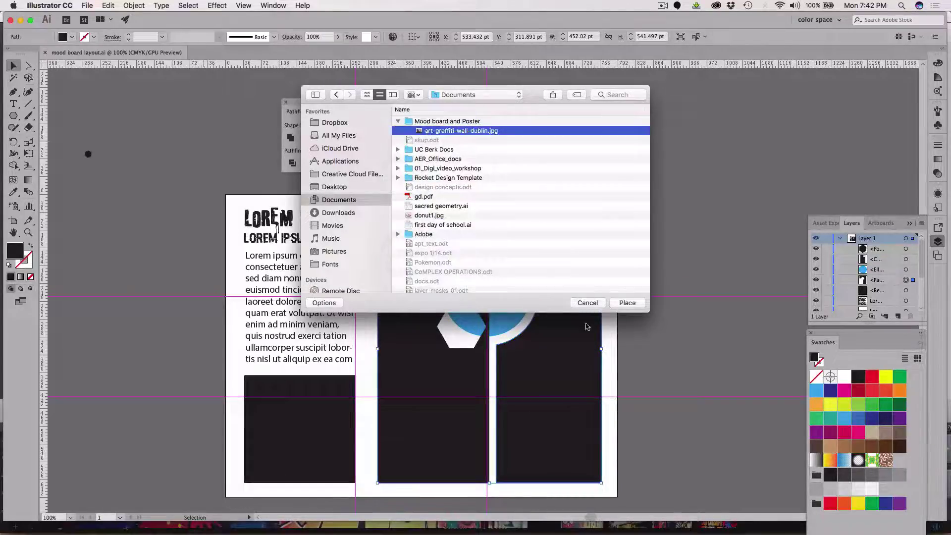
left_click(633, 304)
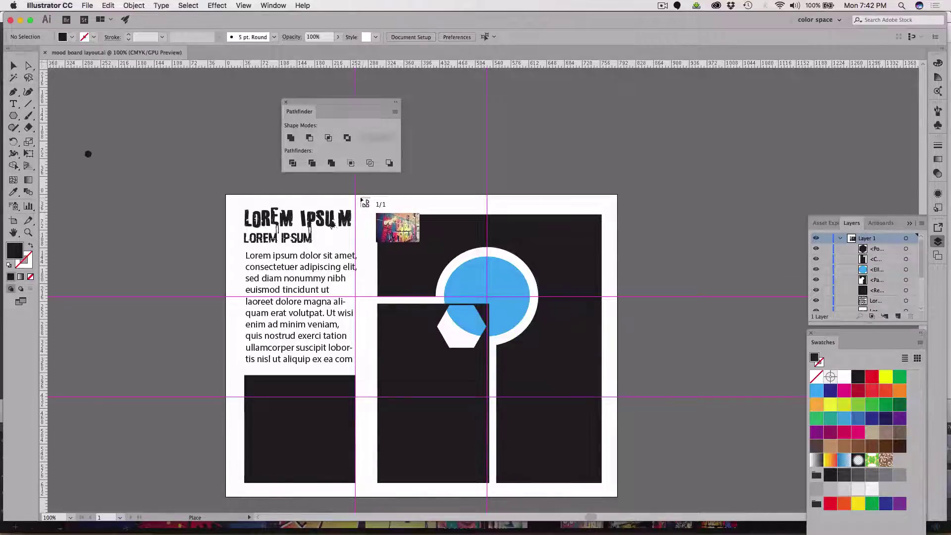
Drop the graffiti photo onto the artboard and rotate it 90° into portrait.
left_click_drag(361, 198, 664, 408)
scroll(664, 408, "up", 10)
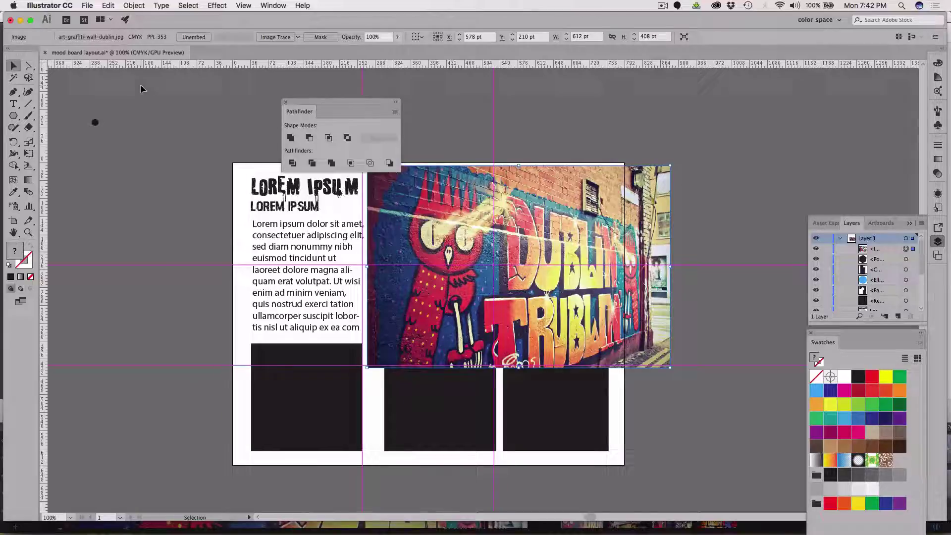
mouse_move(402, 214)
left_mouse_down()
mouse_move(458, 243)
mouse_move(403, 219)
left_mouse_up()
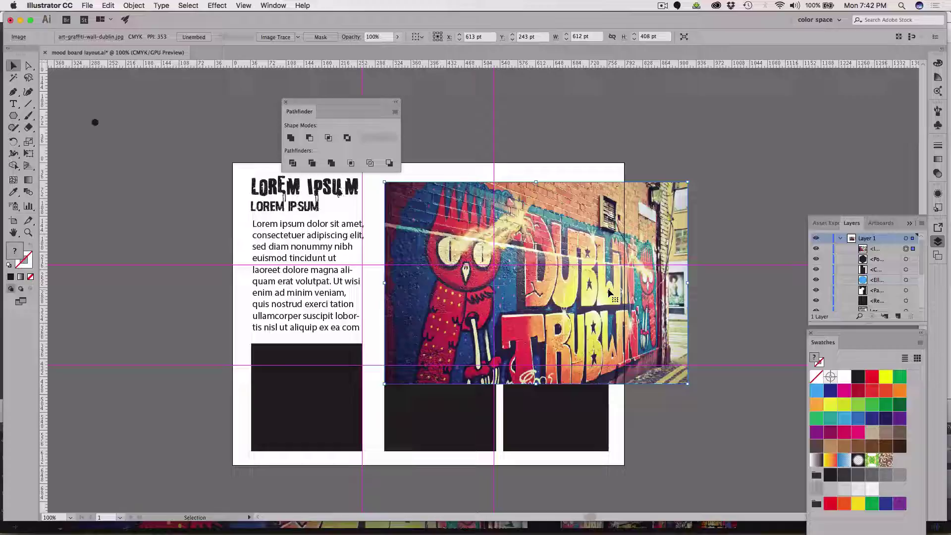
key("s")
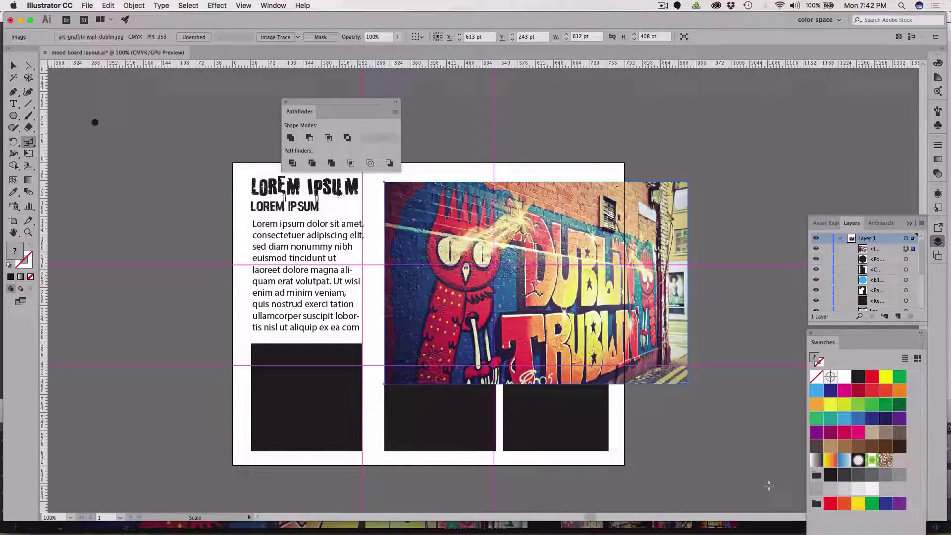
key("r")
left_click_drag(730, 459, 562, 237)
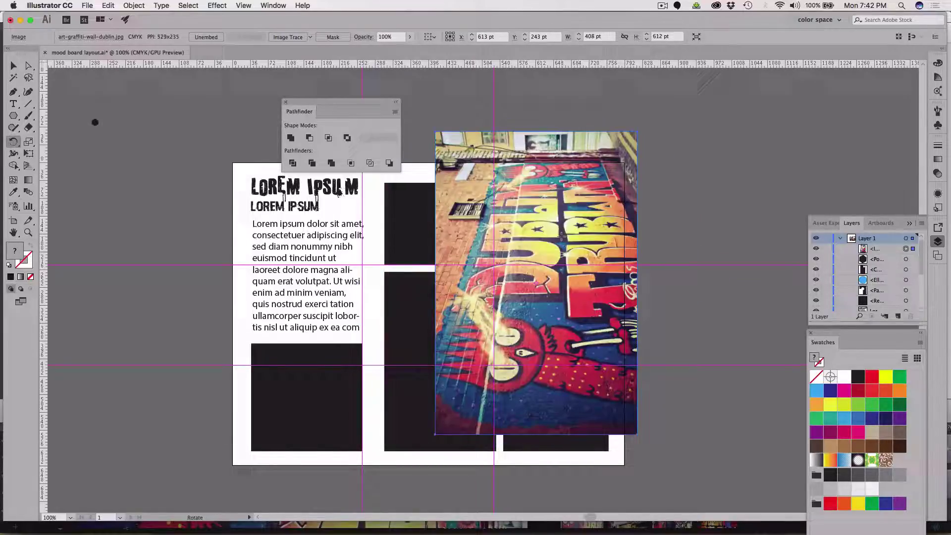
key("v")
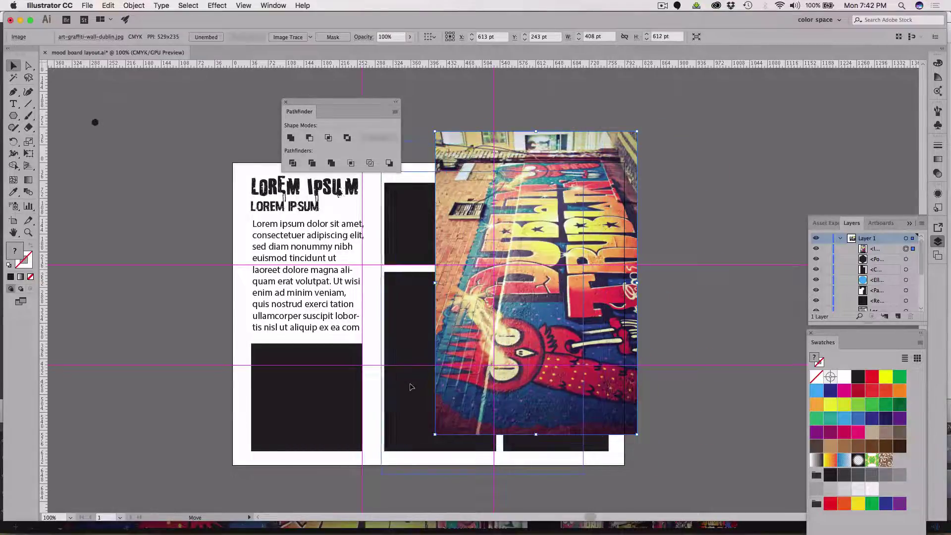
Move the photo onto the right-hand dark panels, nudging it slightly lower into position.
left_click_drag(467, 362, 423, 370)
left_click_drag(453, 397, 453, 402)
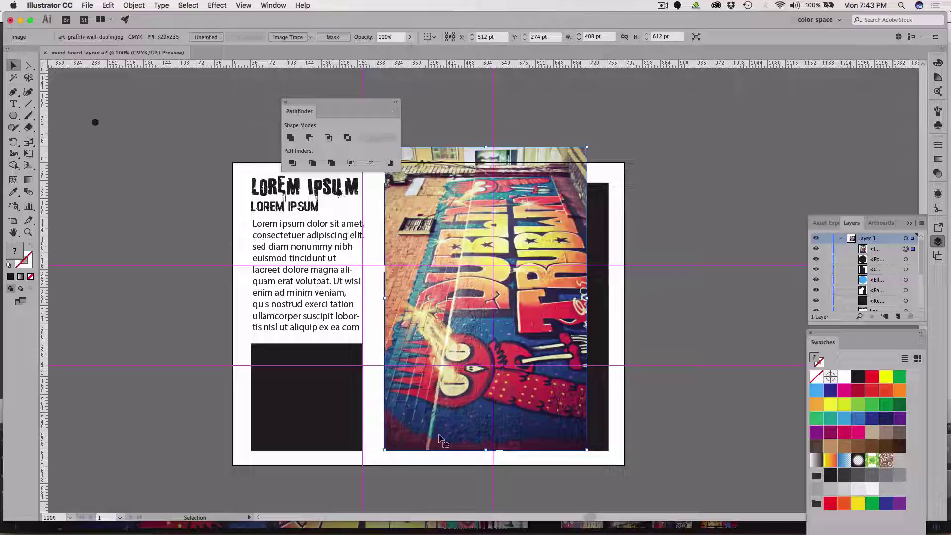
left_click_drag(438, 435, 439, 435)
key("Down")
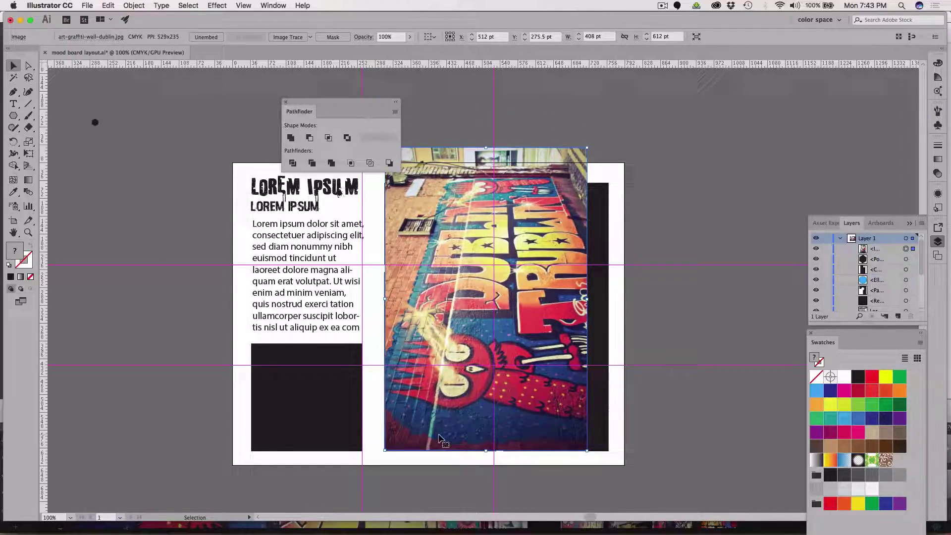
left_click(438, 496)
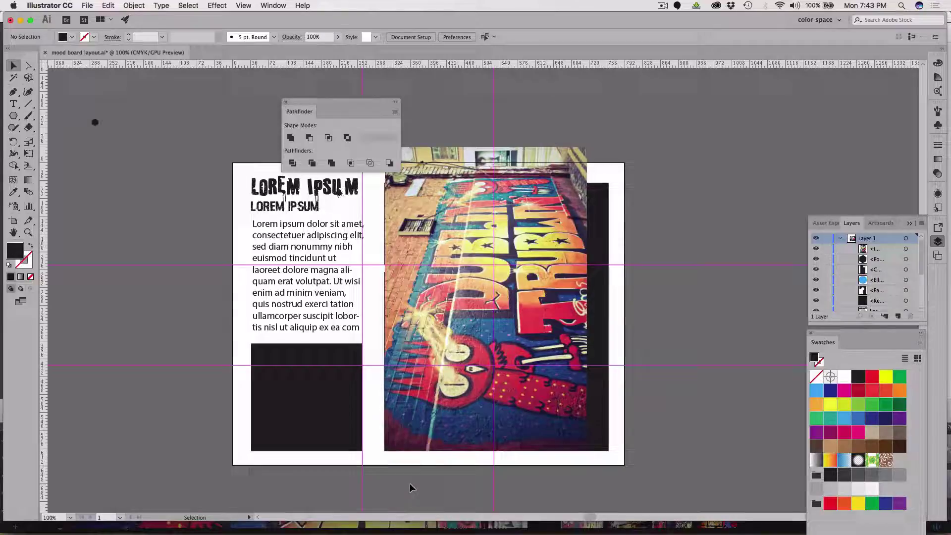
left_click_drag(409, 482, 426, 419)
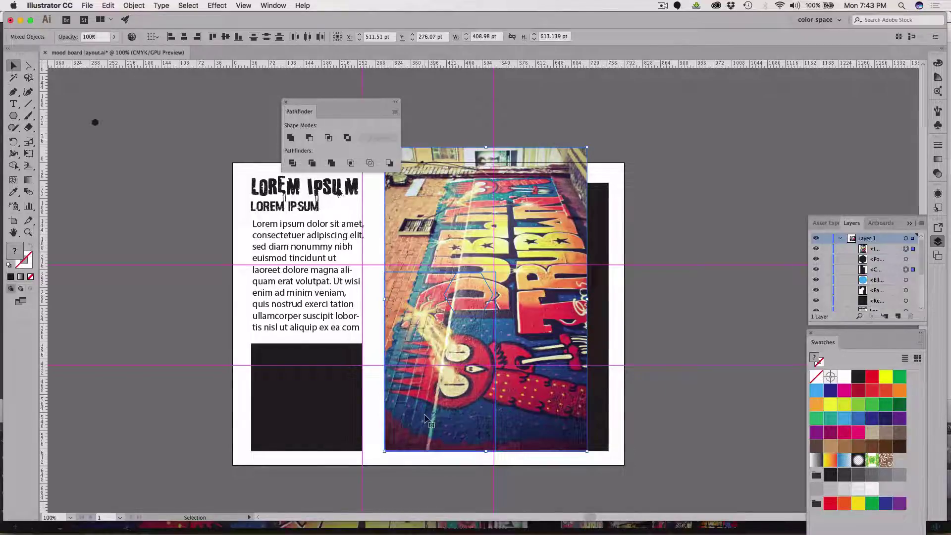
left_click(433, 456)
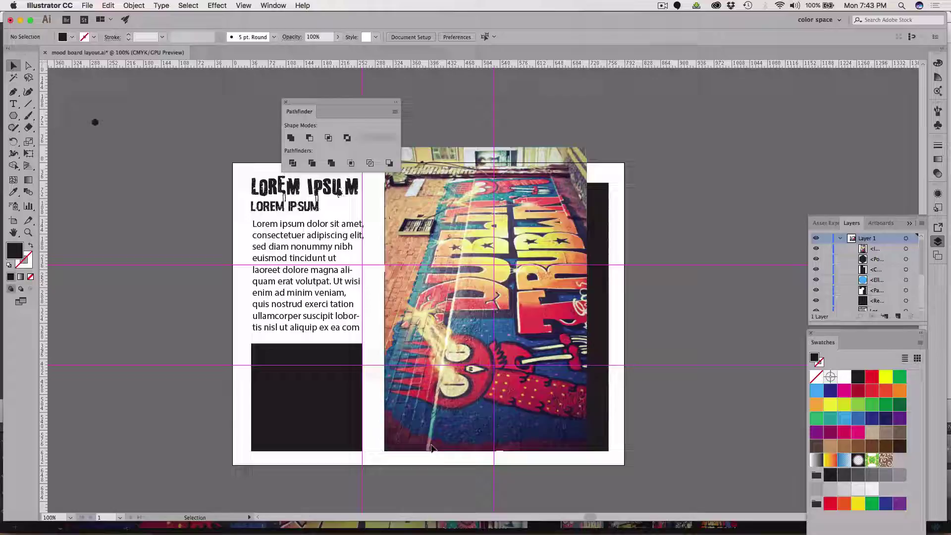
key("super+z")
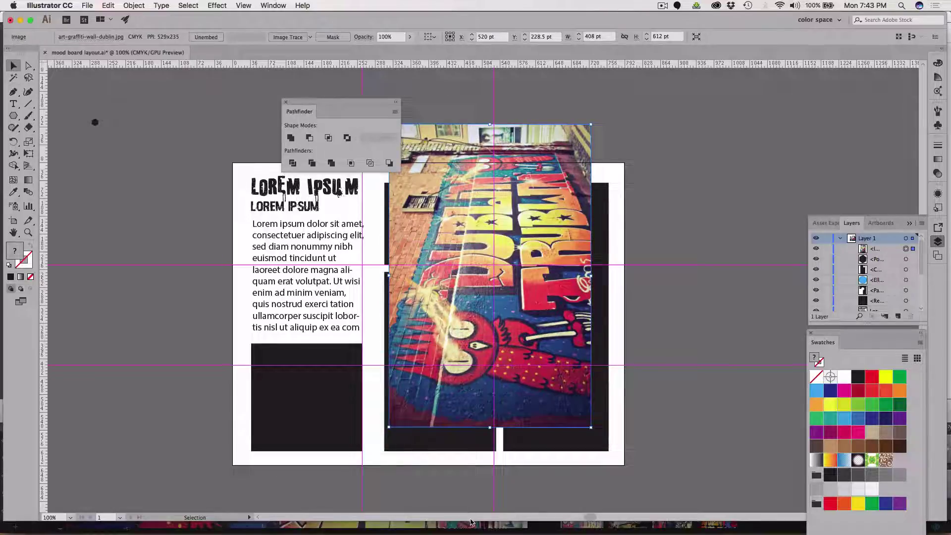
key("super+shift+z")
Attempt a clipping mask of the photo with the shape beneath, dismiss the error, and select only the photo.
left_click(418, 473)
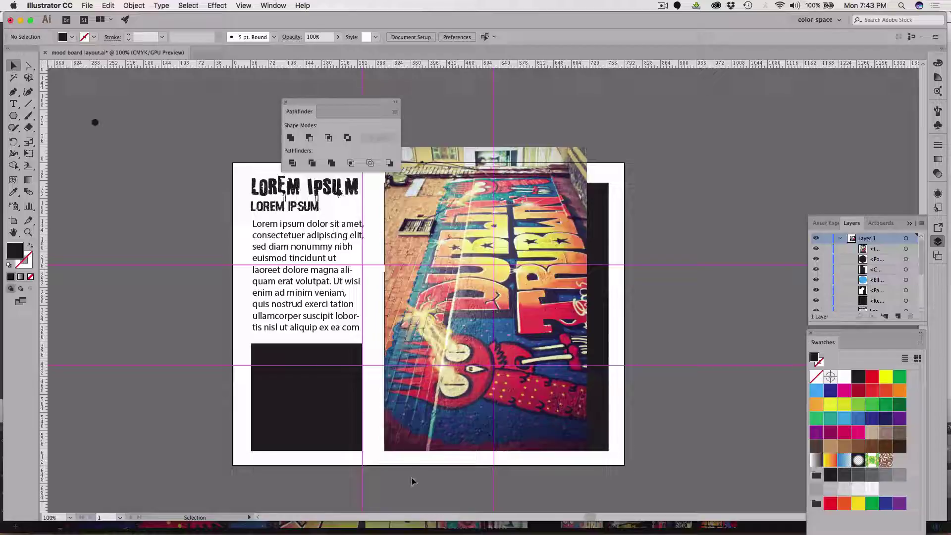
left_click(411, 432)
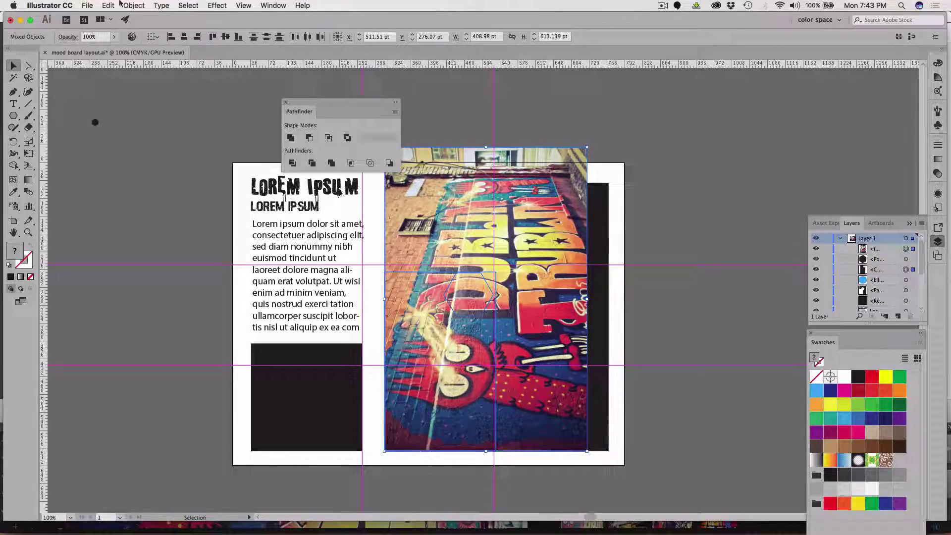
left_click(134, 5)
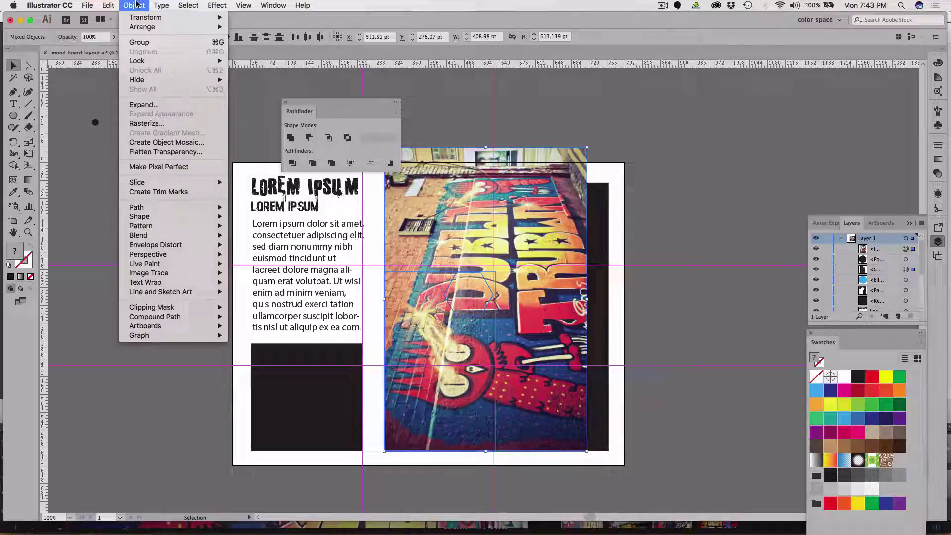
mouse_move(188, 307)
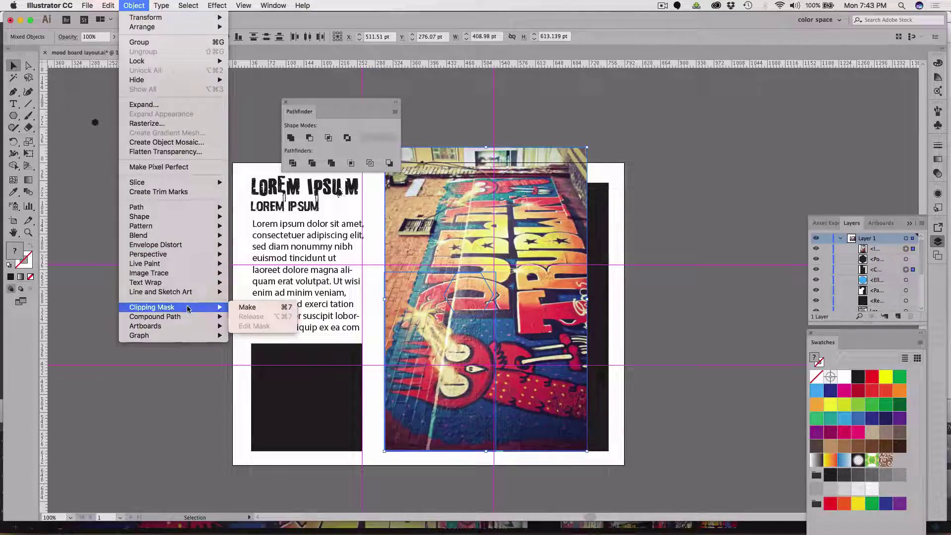
left_click(243, 307)
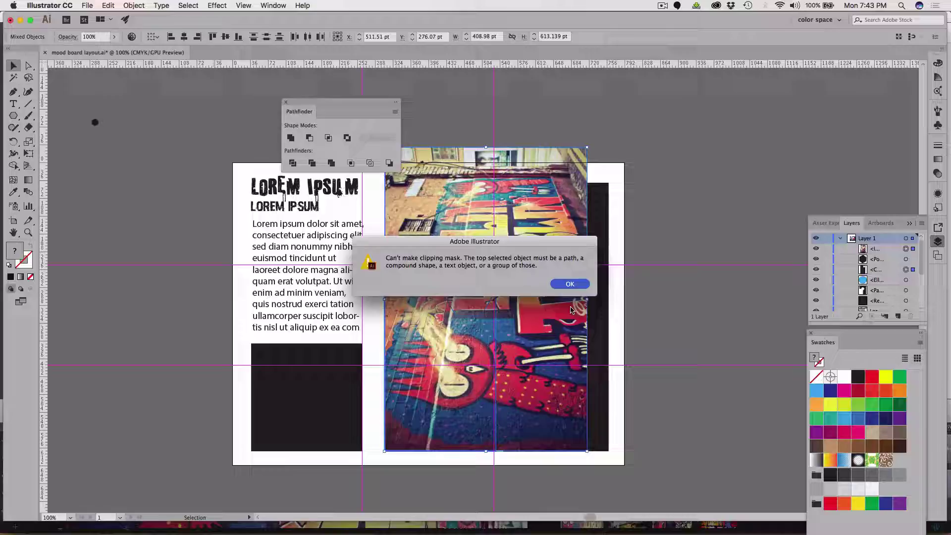
left_click(569, 283)
left_click(426, 428)
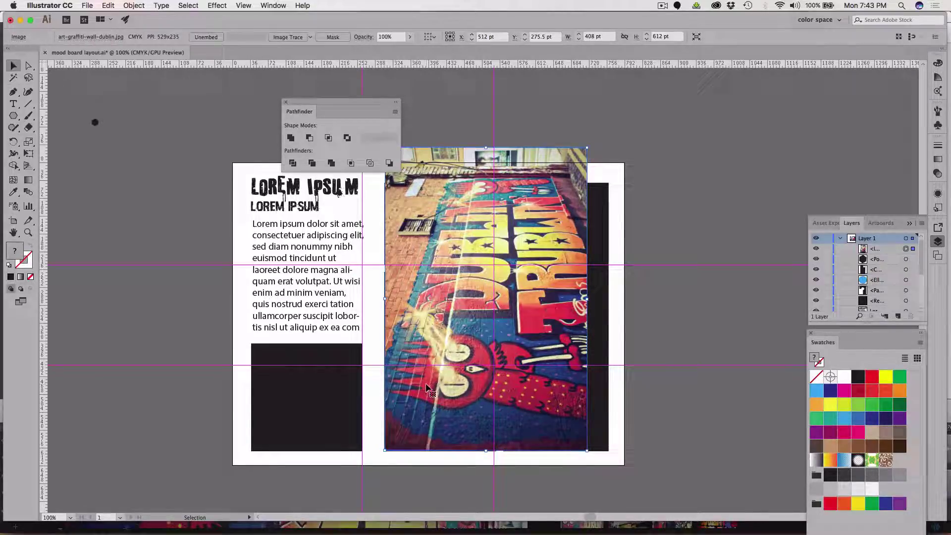
Cut the photo, paste it behind the lower-middle rectangle, and make a clipping mask with it.
key("Delete")
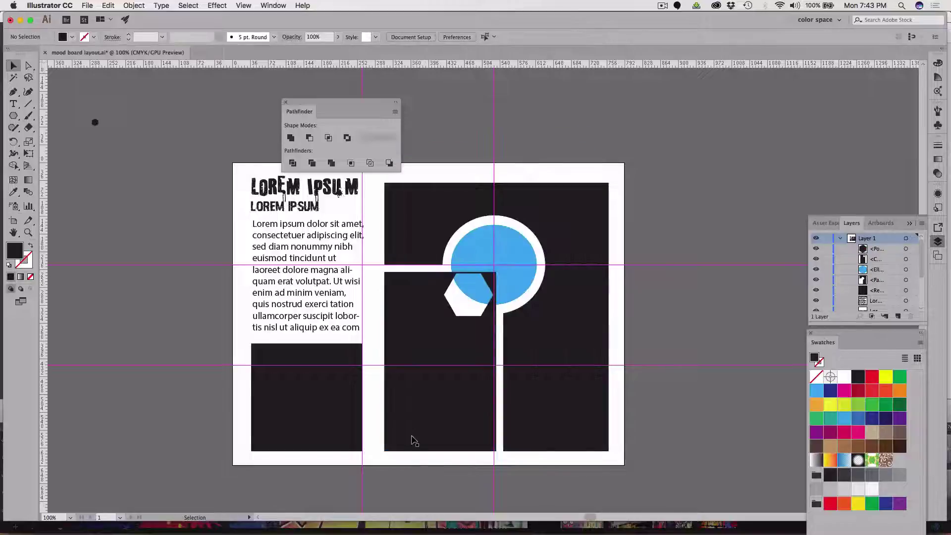
left_click(411, 410)
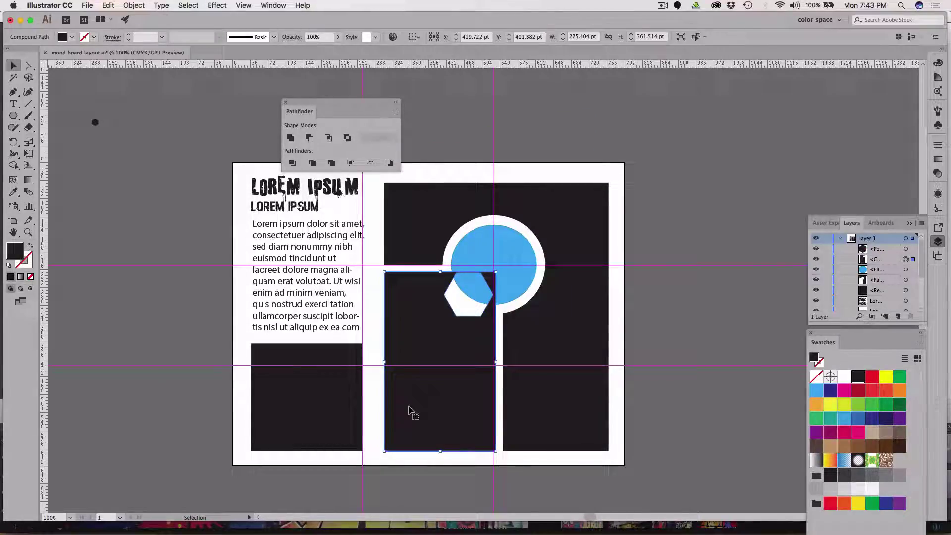
key("super+b")
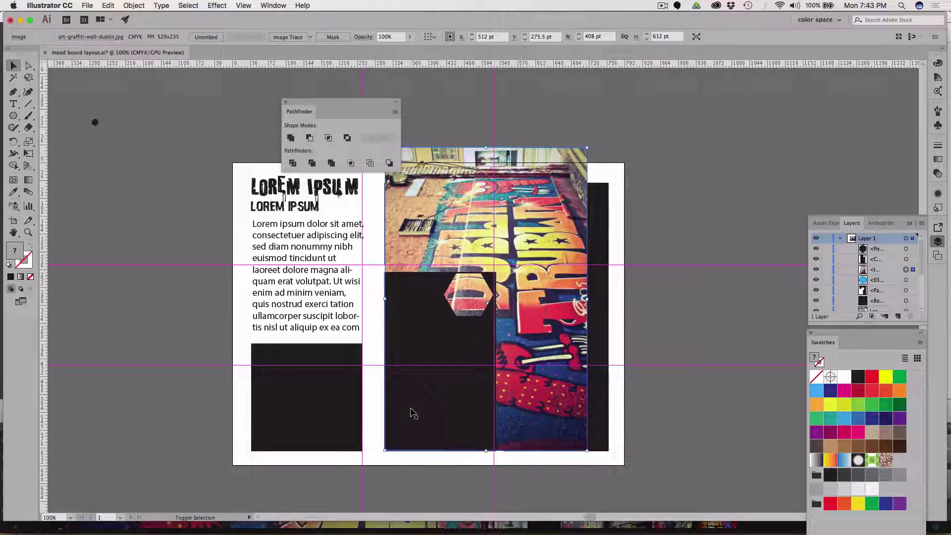
left_click(411, 413, "shift")
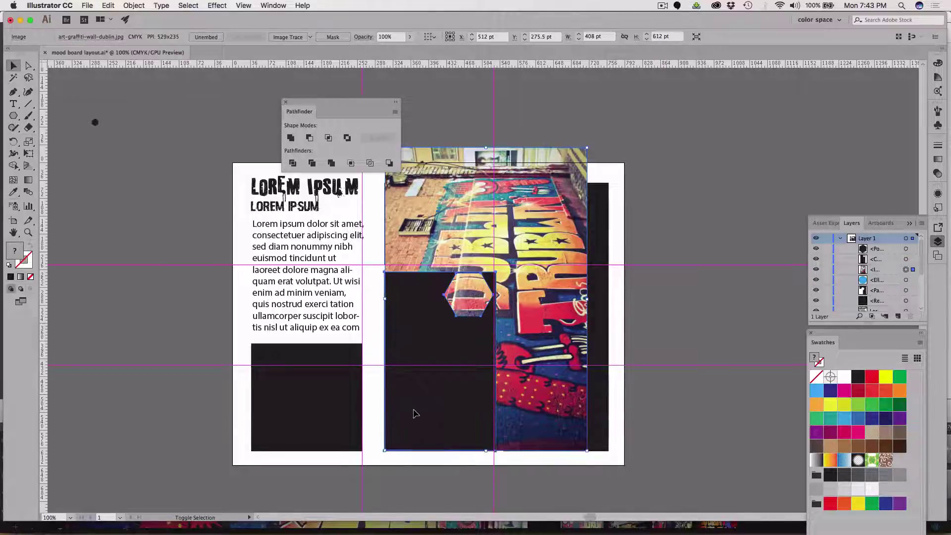
left_click(134, 5)
mouse_move(148, 308)
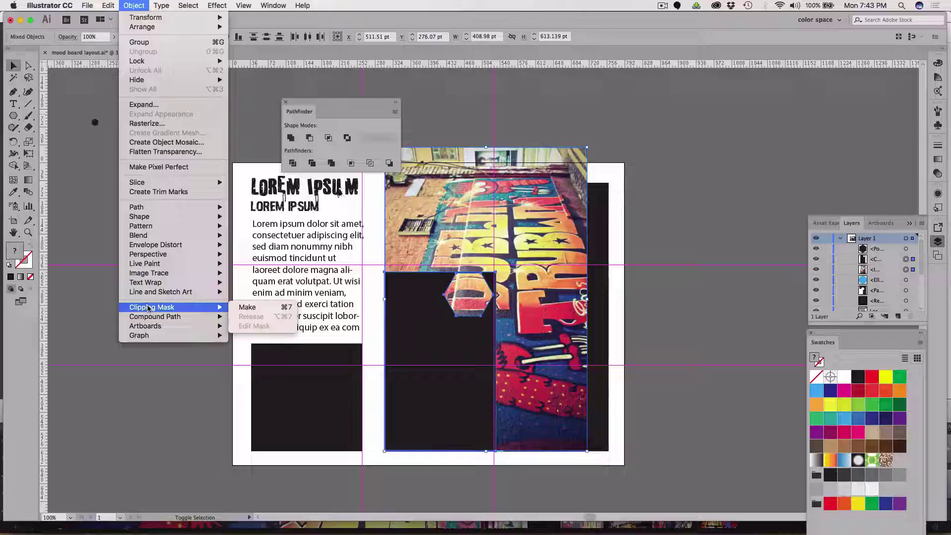
left_click(257, 308)
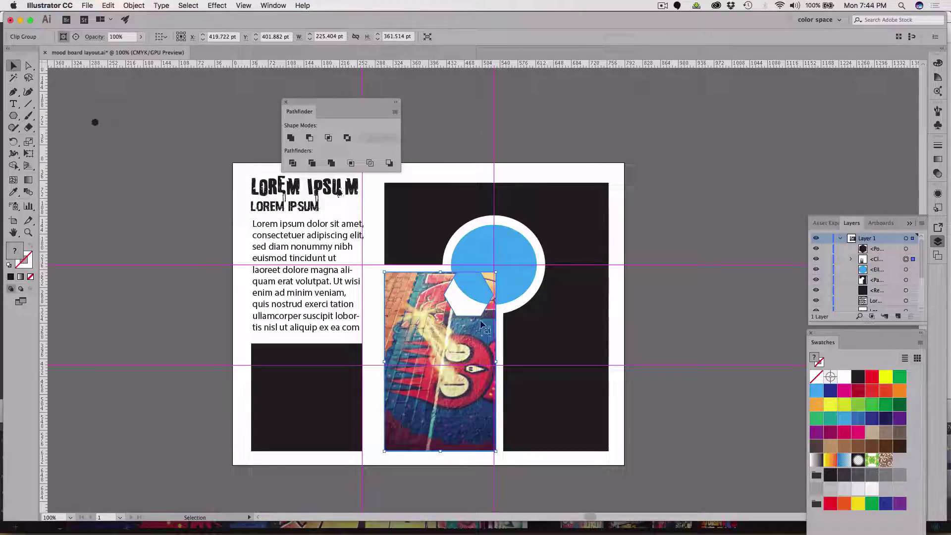
left_click(665, 340)
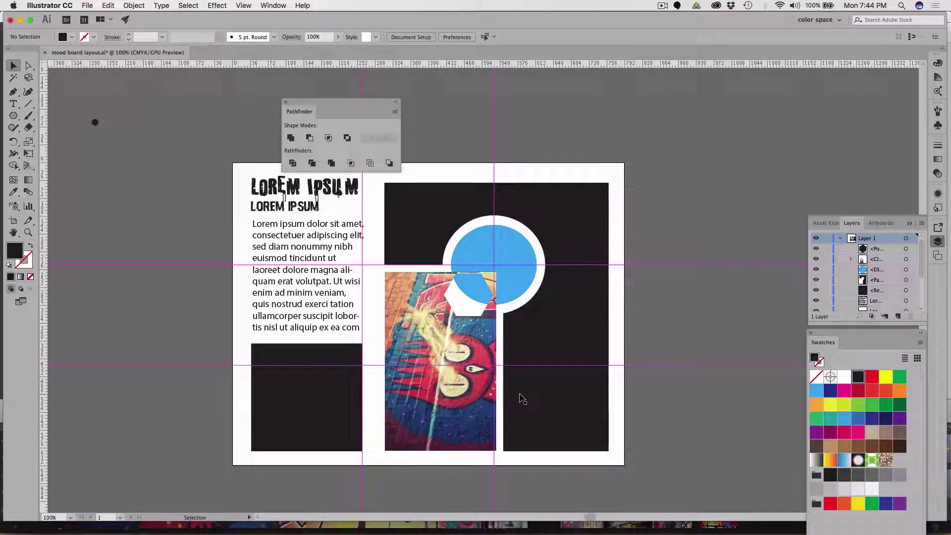
Switch to Firefox's Google Images graffiti results and scroll through them.
key("super+Tab")
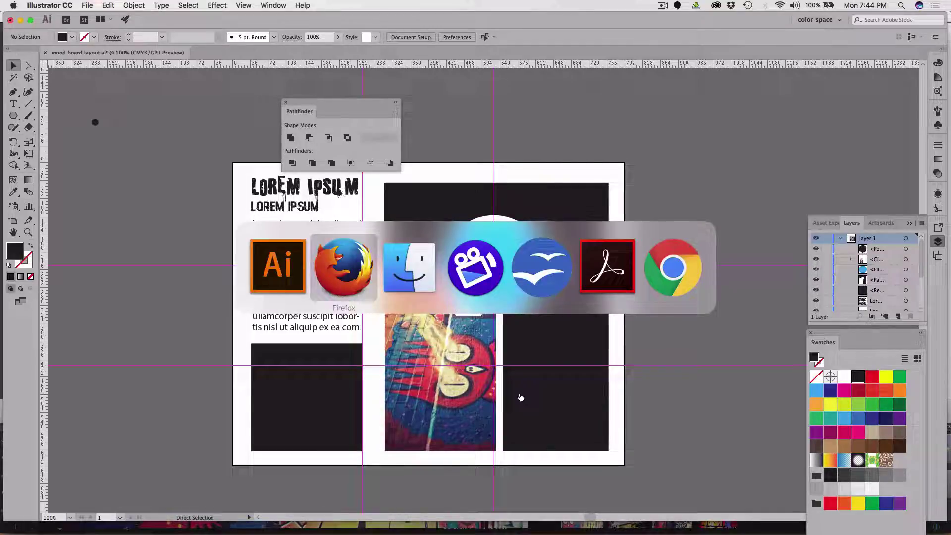
key("super+Tab")
key("super+Tab")
key("super+Tab")
key("super+Tab")
key("super+Tab")
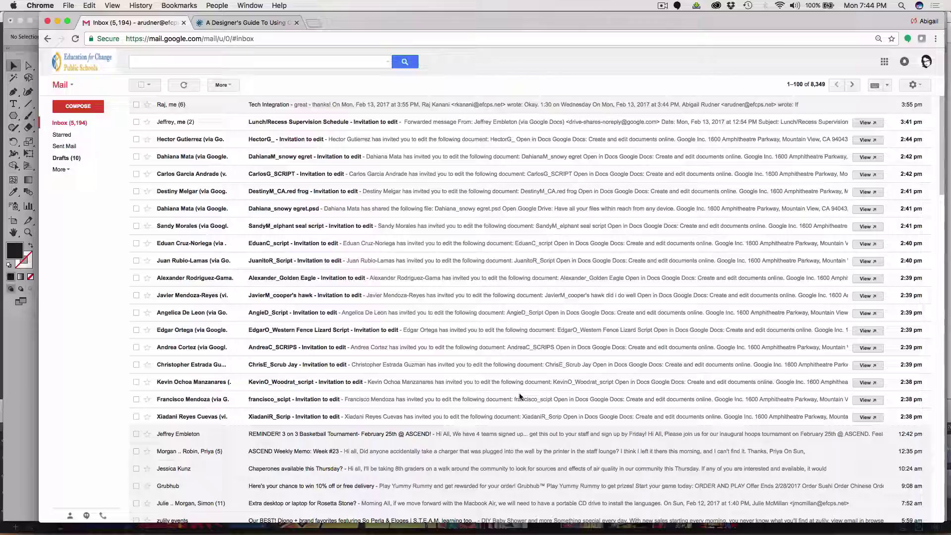
key("super+Tab")
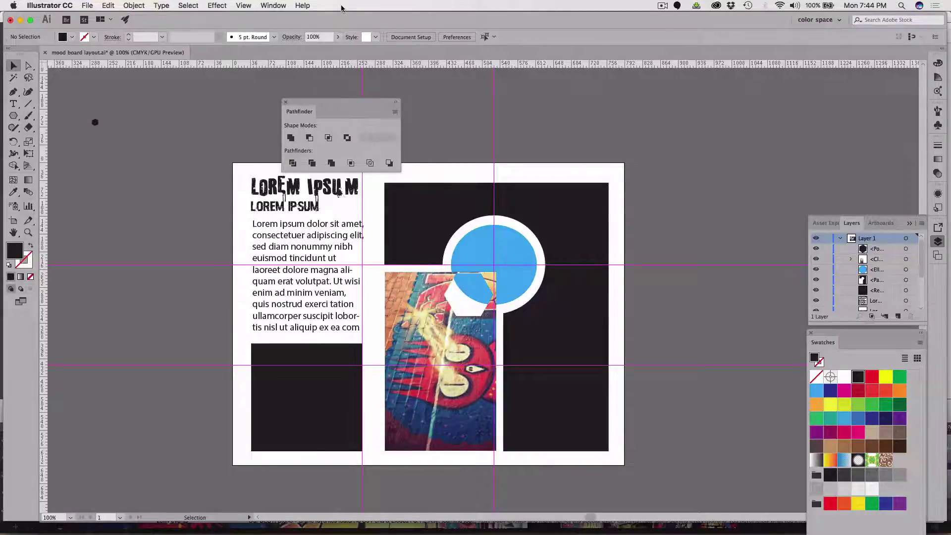
key("super+Tab")
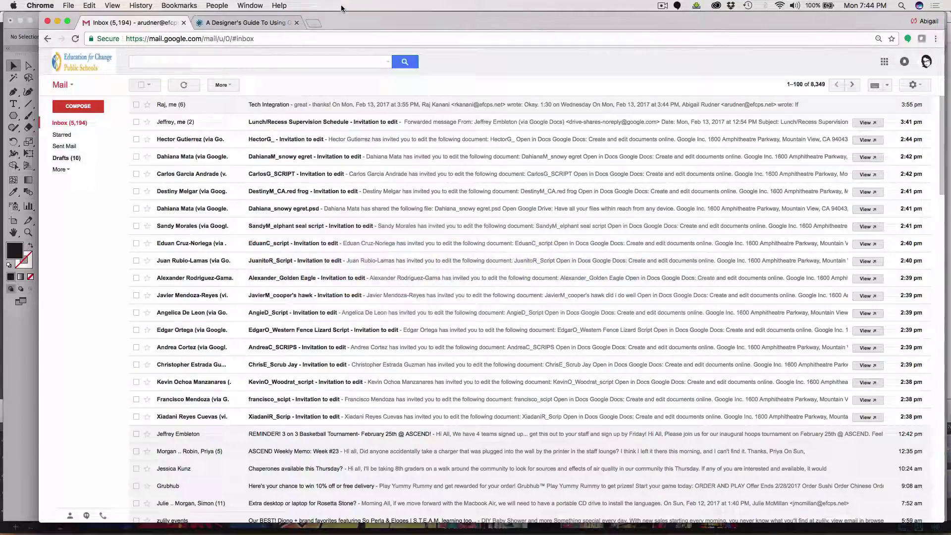
key("super+Tab")
key("super+Tab")
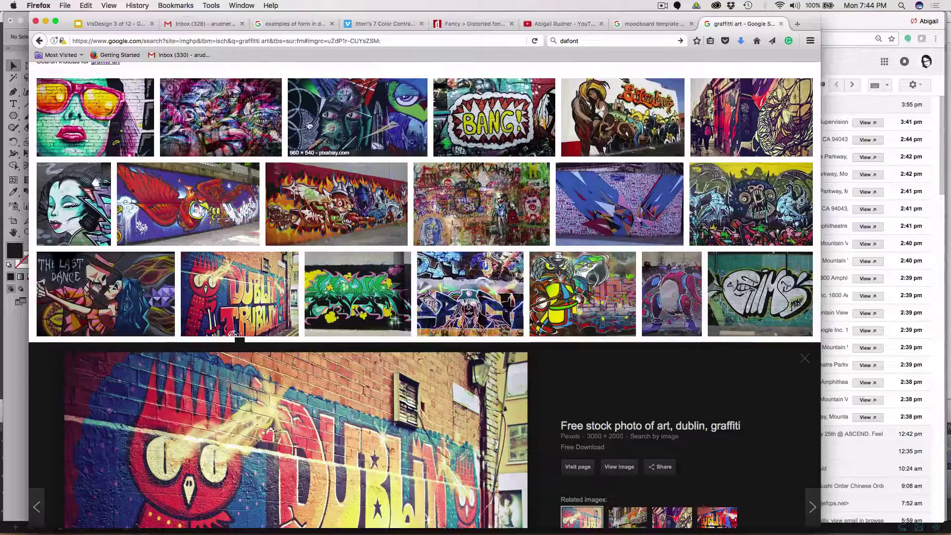
scroll(326, 187, "up", 1)
scroll(327, 188, "down", 10)
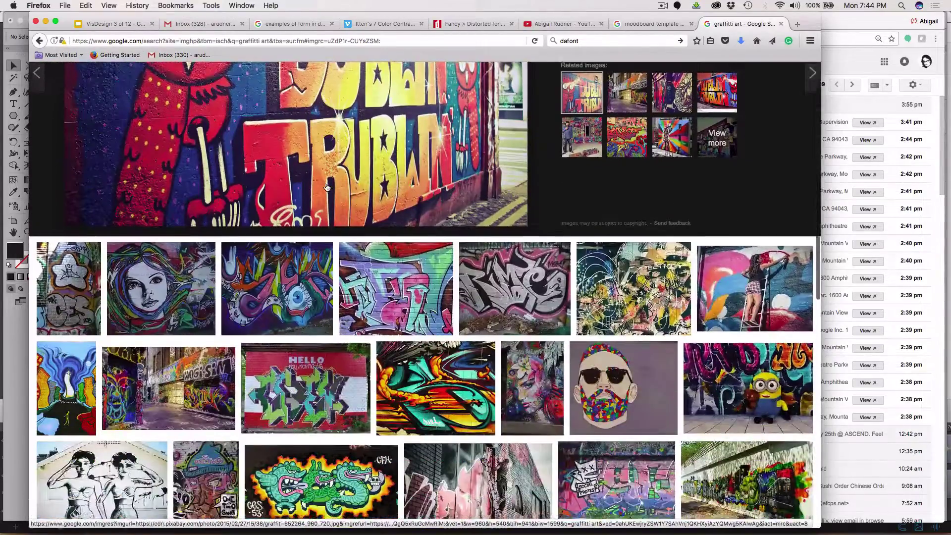
scroll(326, 188, "down", 5)
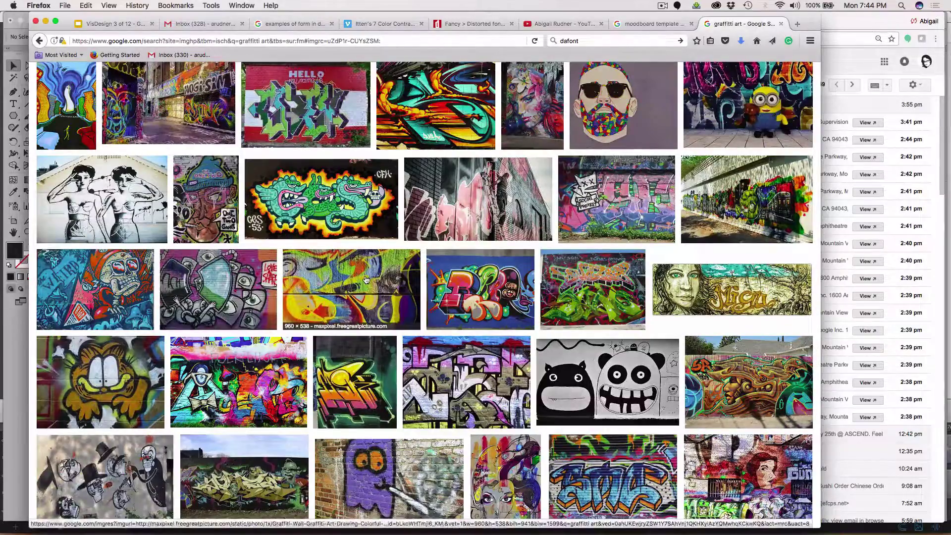
Preview the colourful yellow-and-purple graffiti wall photo and copy the image.
left_click(391, 284)
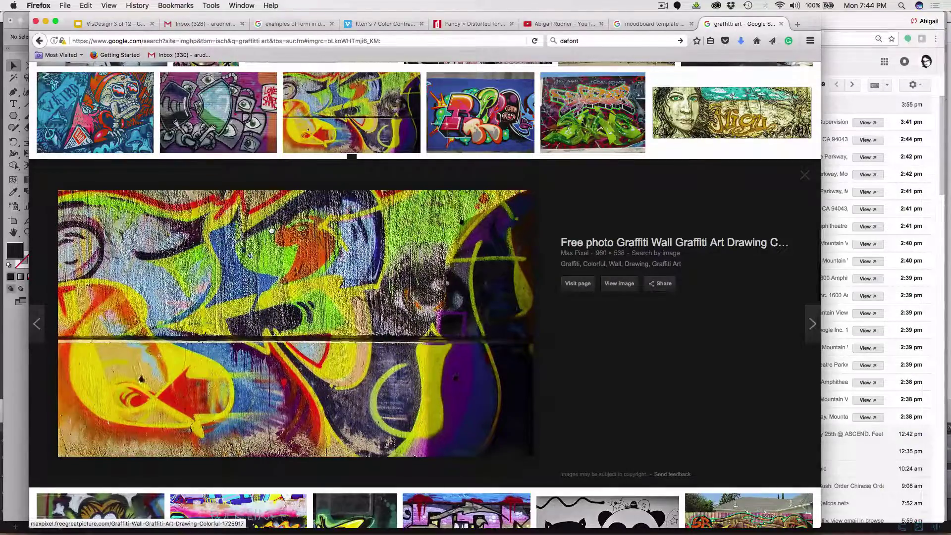
right_click(250, 253)
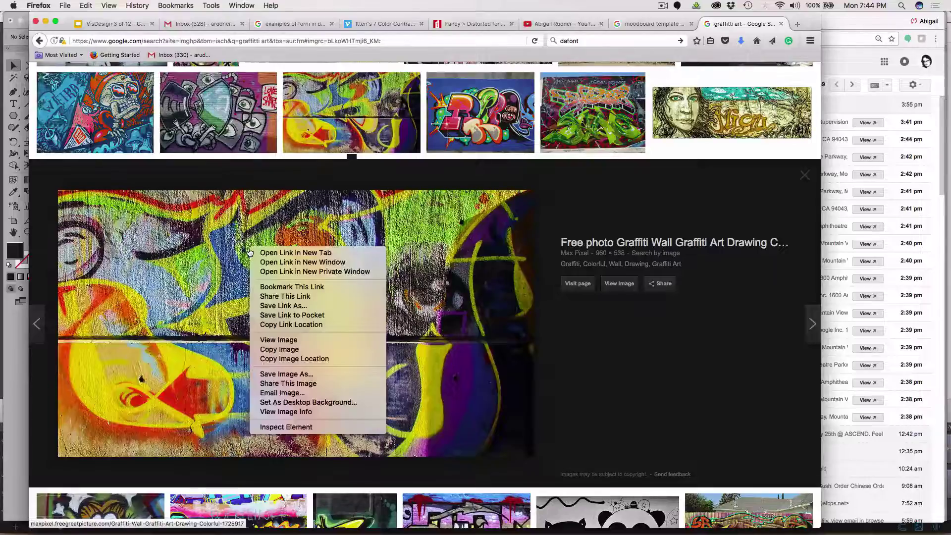
left_click(287, 349)
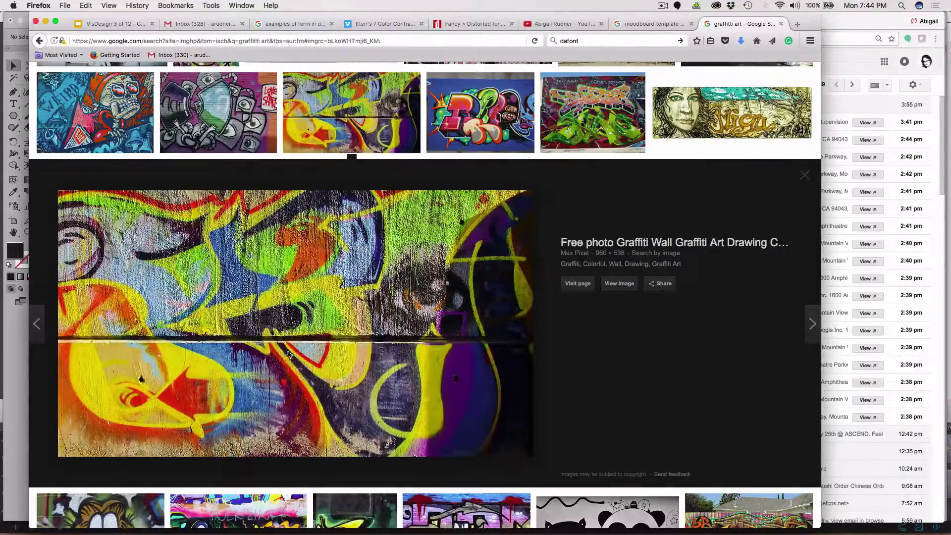
mouse_move(502, 532)
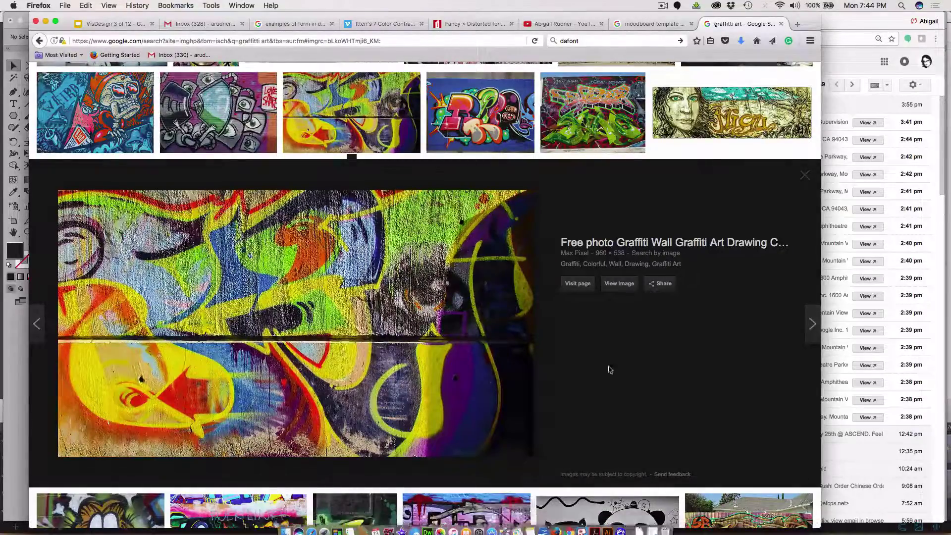
Launch Photoshop via Spotlight and create a blank 960 × 538 px document from the Clipboard preset.
left_click(900, 5)
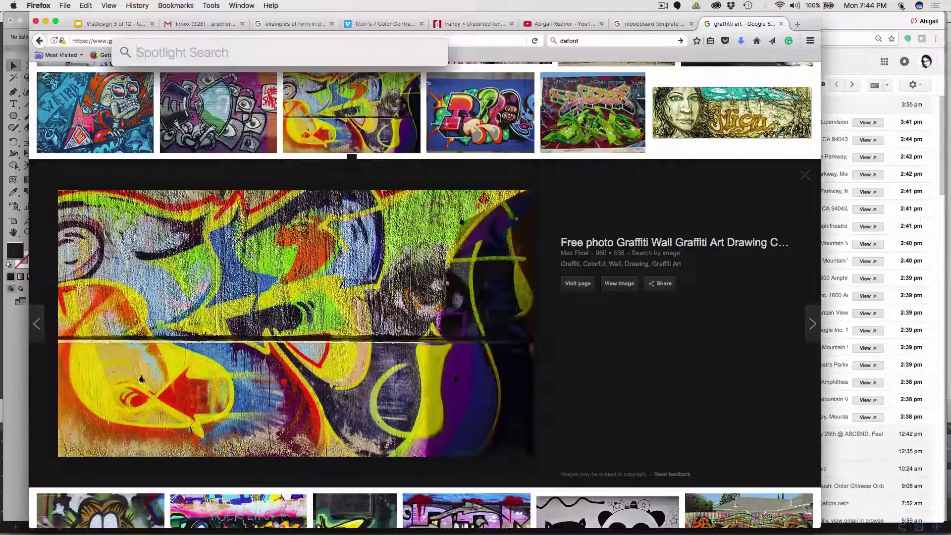
type("pho")
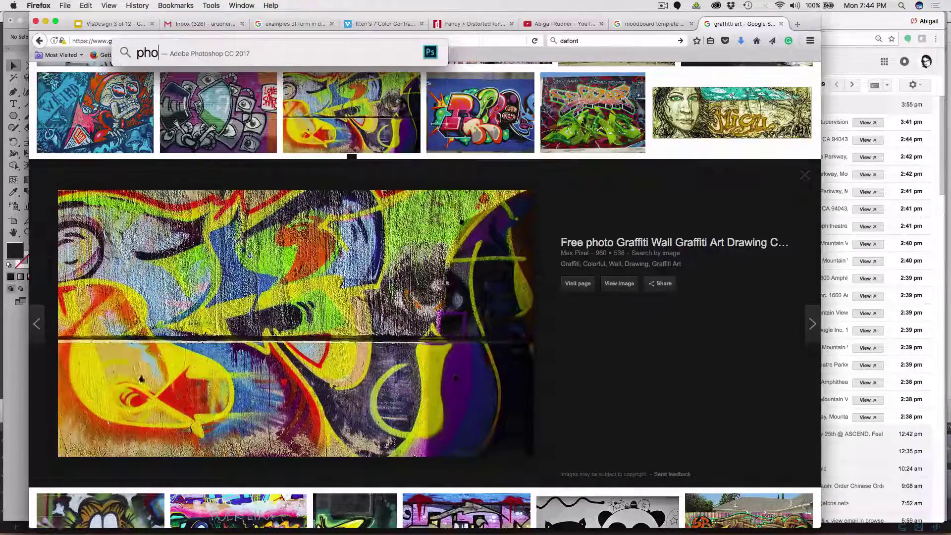
type("toshop")
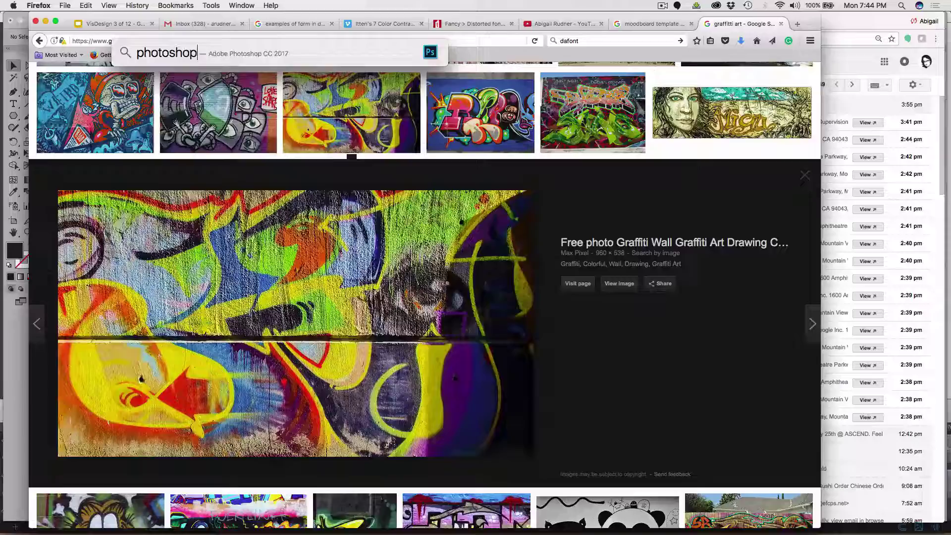
key("Return")
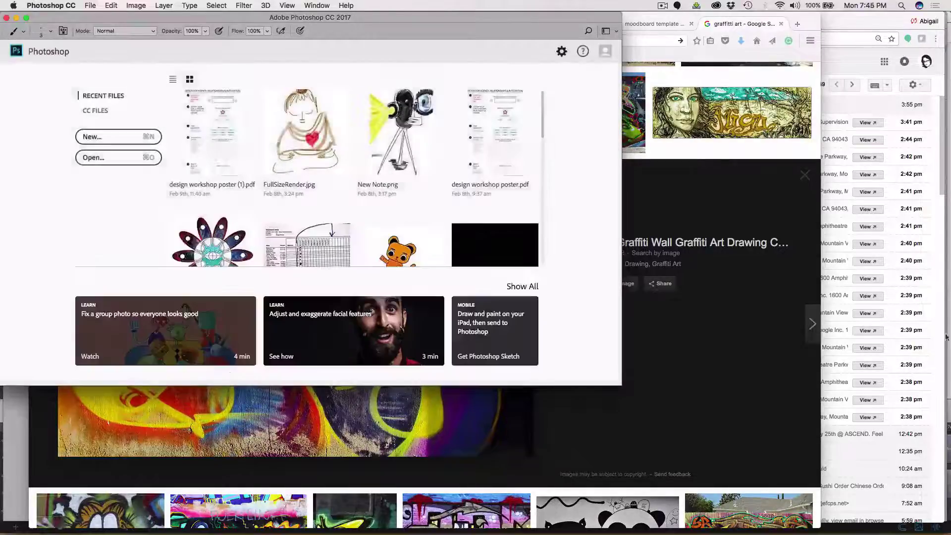
left_click_drag(619, 382, 775, 467)
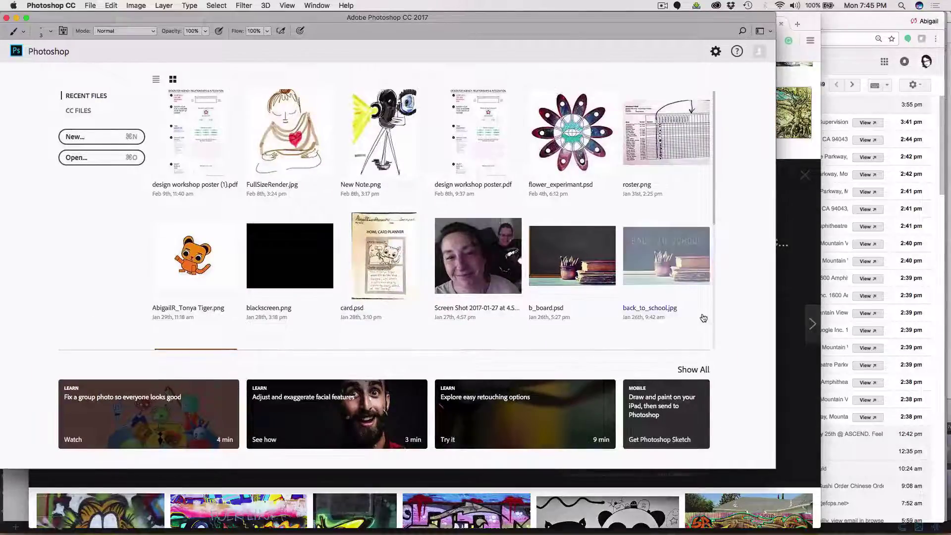
key("super+n")
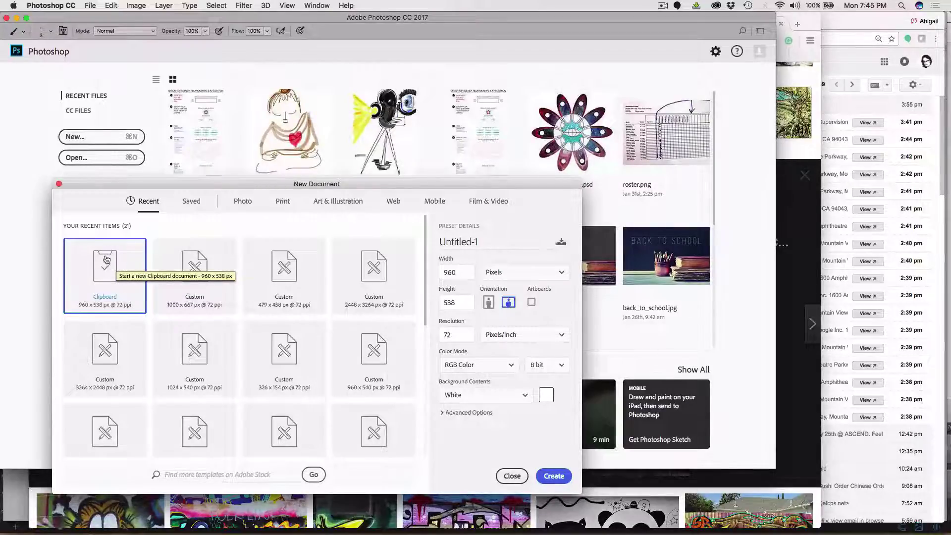
left_click(553, 476)
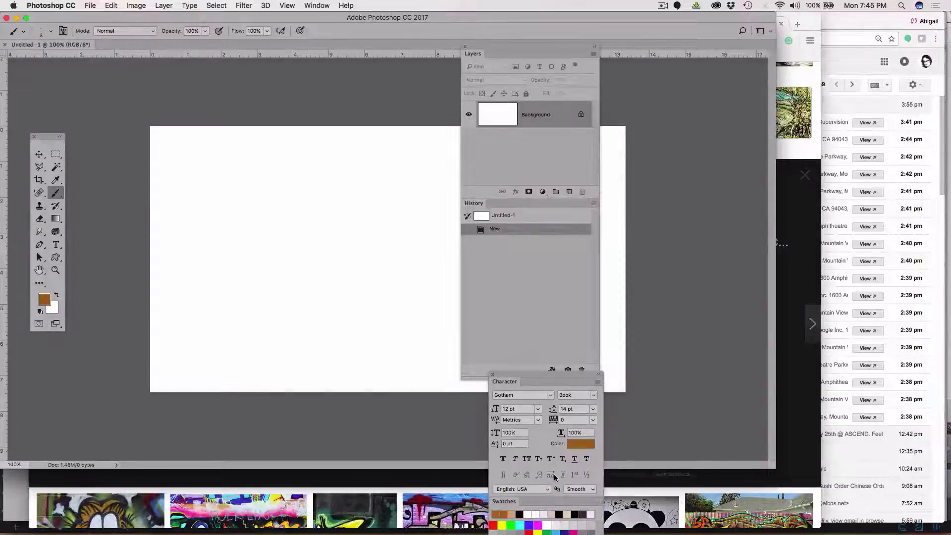
Paste the copied graffiti photo into Untitled-1 as Layer 1 and move the panels off the image.
key("super+v")
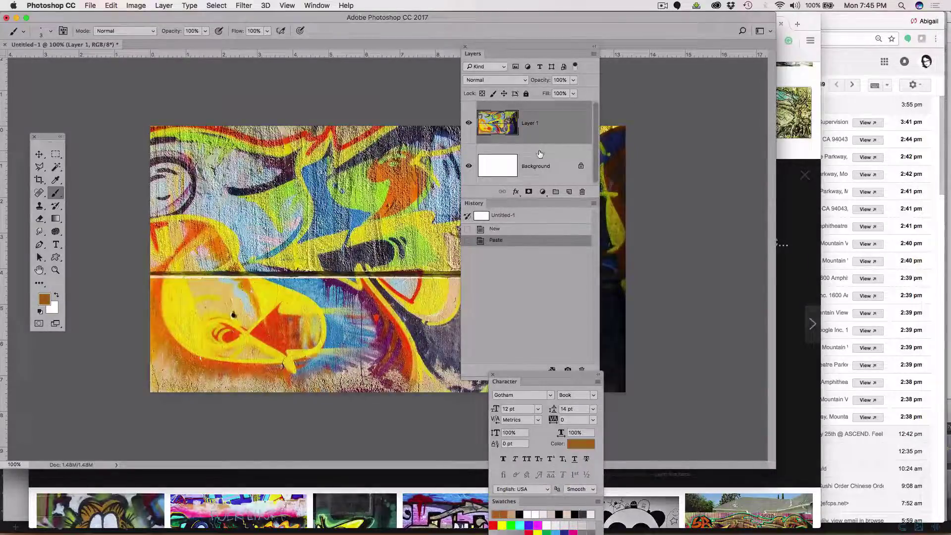
left_click_drag(491, 49, 694, 37)
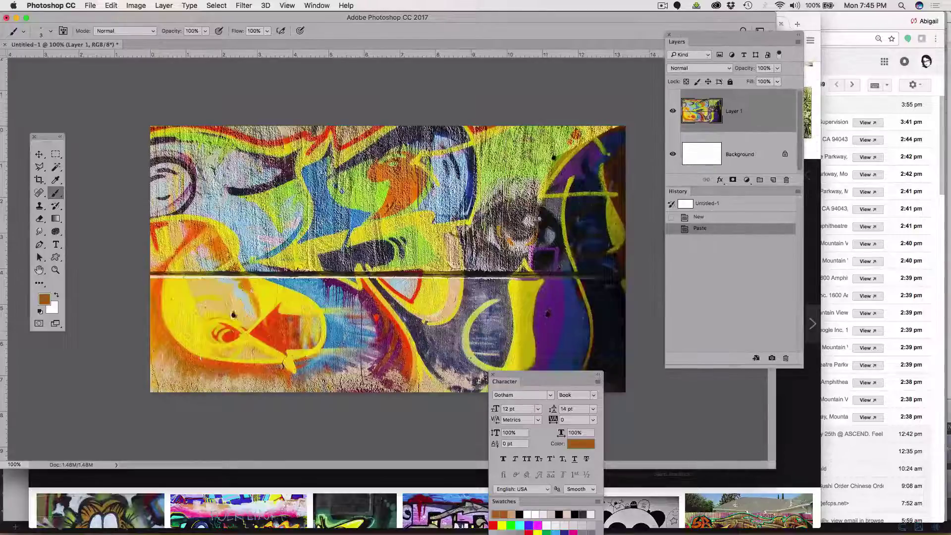
left_click_drag(528, 373, 719, 388)
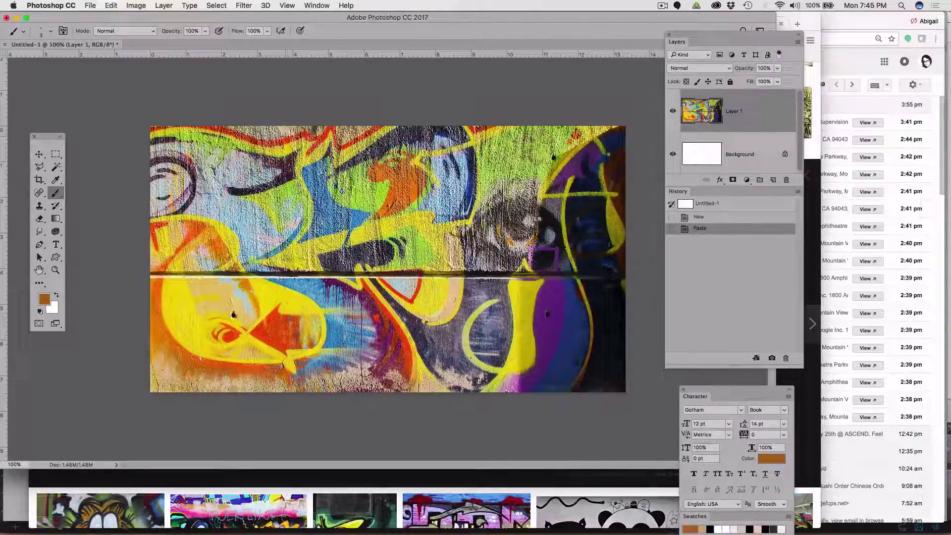
Shift the photo's hue to -45 with Hue/Saturation, turning it red, pink and teal.
left_click(144, 6)
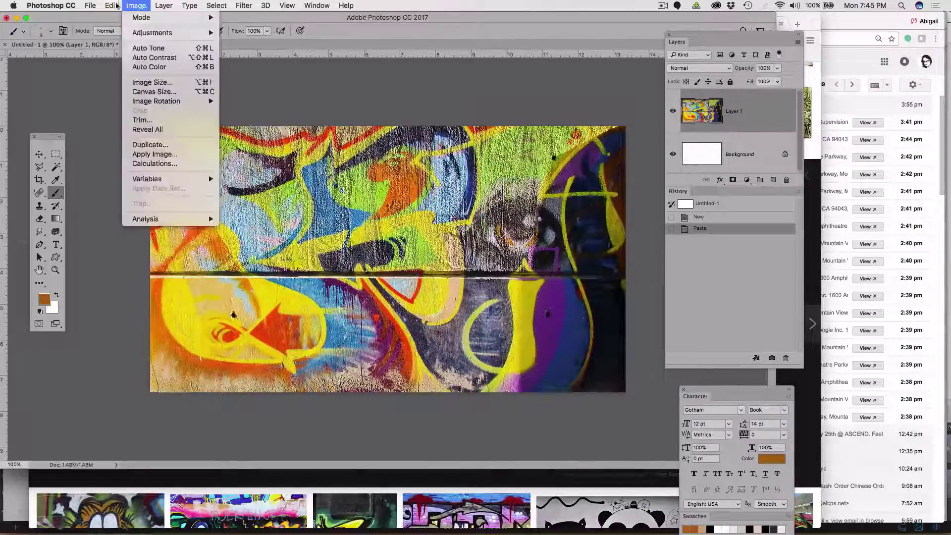
mouse_move(141, 33)
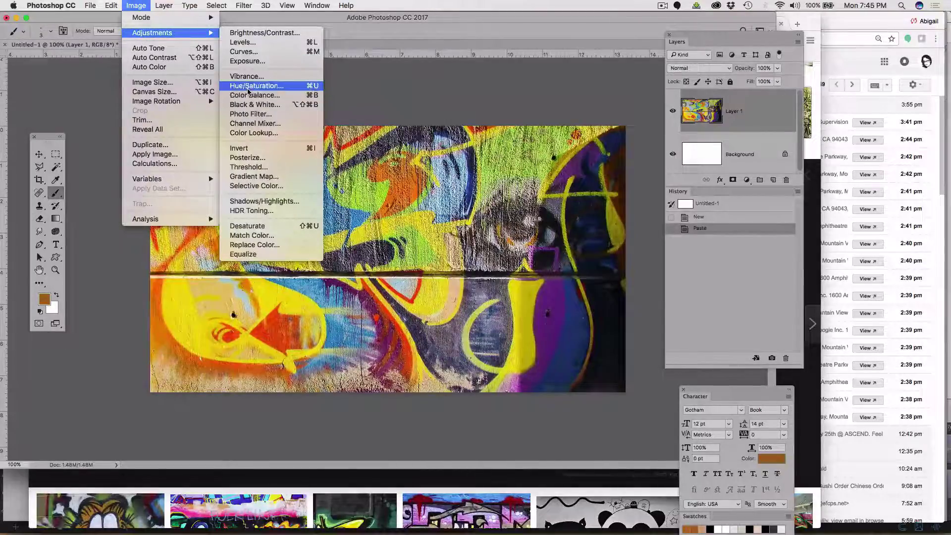
left_click(244, 86)
left_click_drag(427, 79, 686, 38)
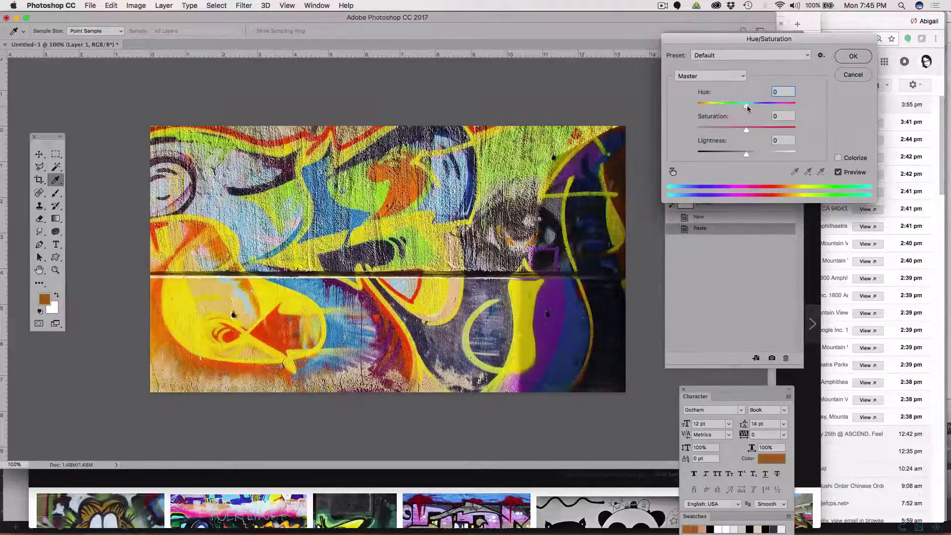
left_click_drag(747, 109, 725, 110)
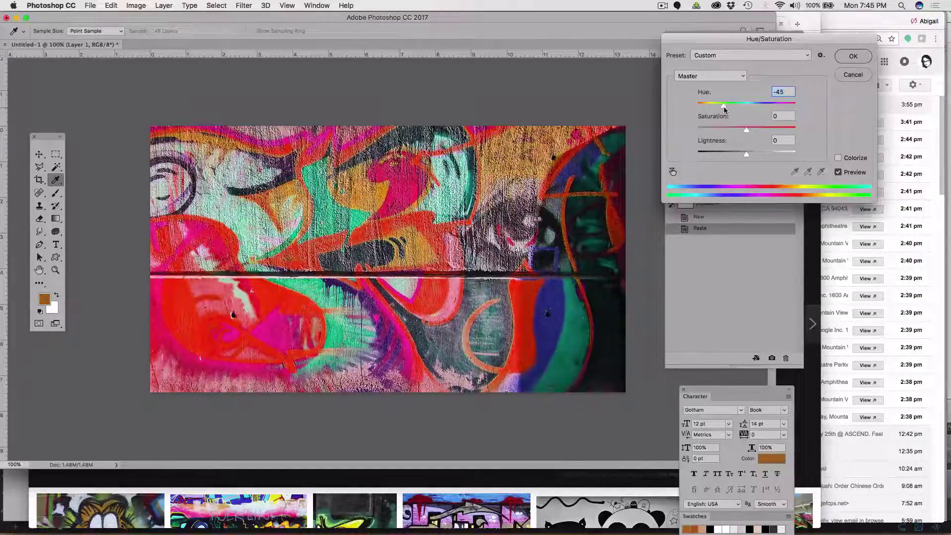
left_click(852, 56)
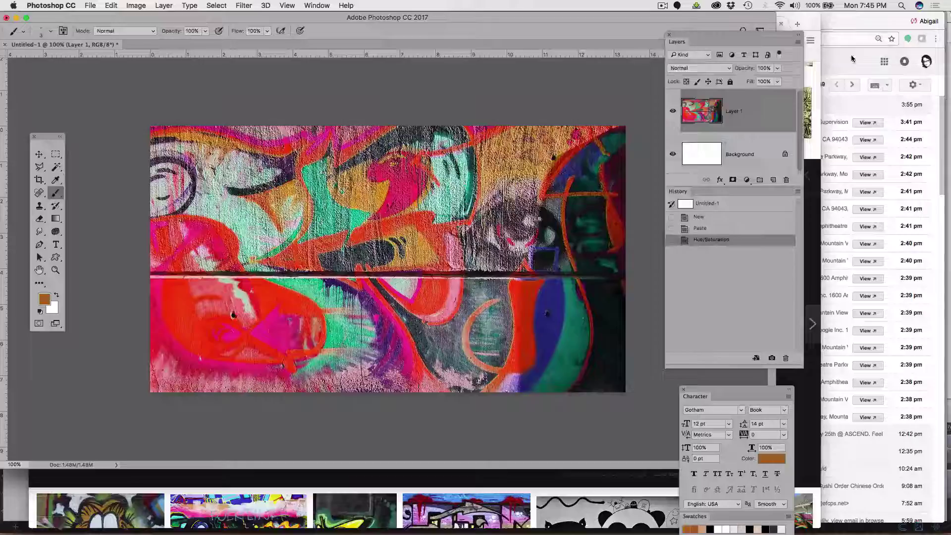
Start a Save As into the Mood board and Poster folder with JPEG as the format.
key("b")
left_click(90, 6)
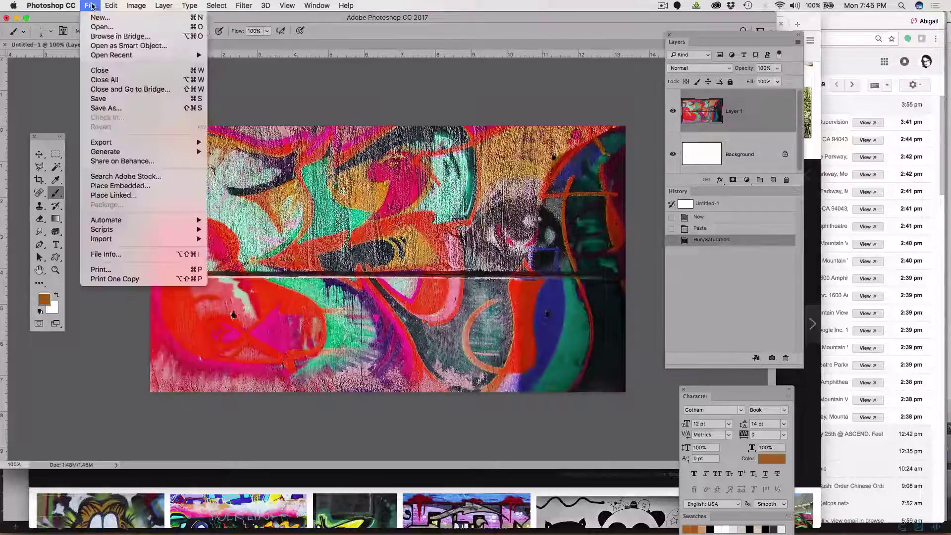
left_click(106, 108)
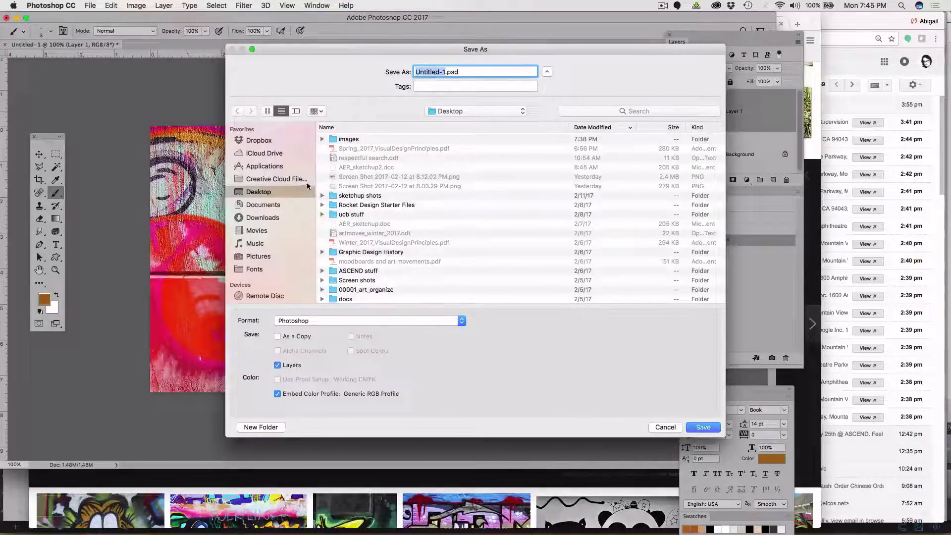
left_click(263, 205)
left_click(322, 139)
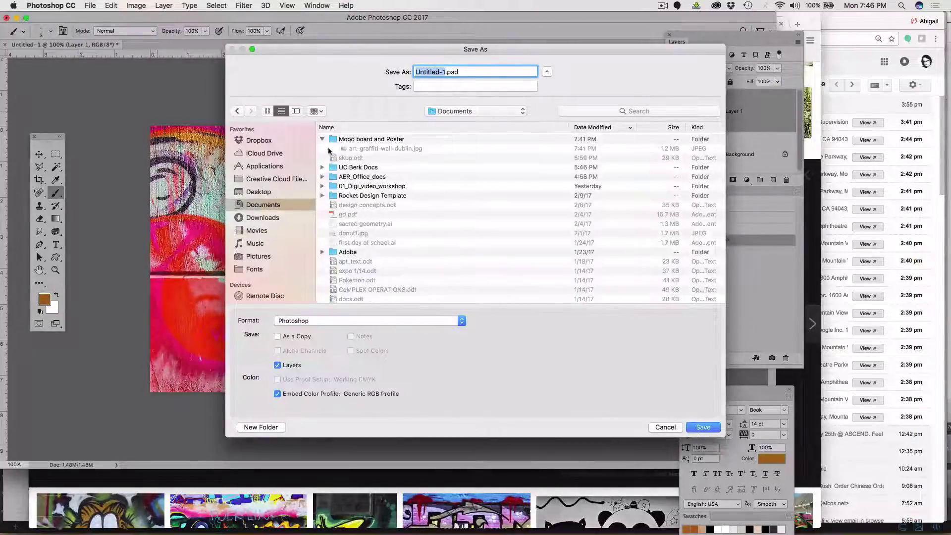
double_click(341, 139)
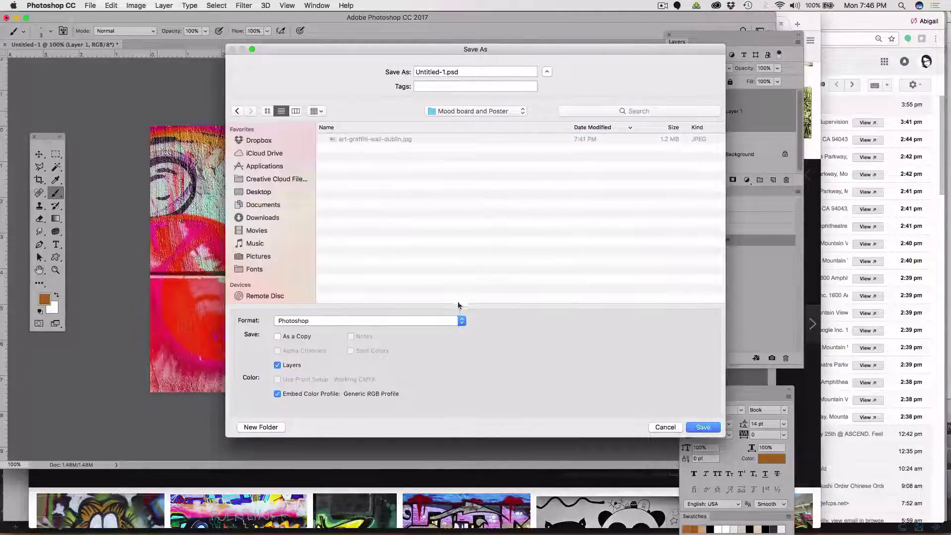
left_click(463, 321)
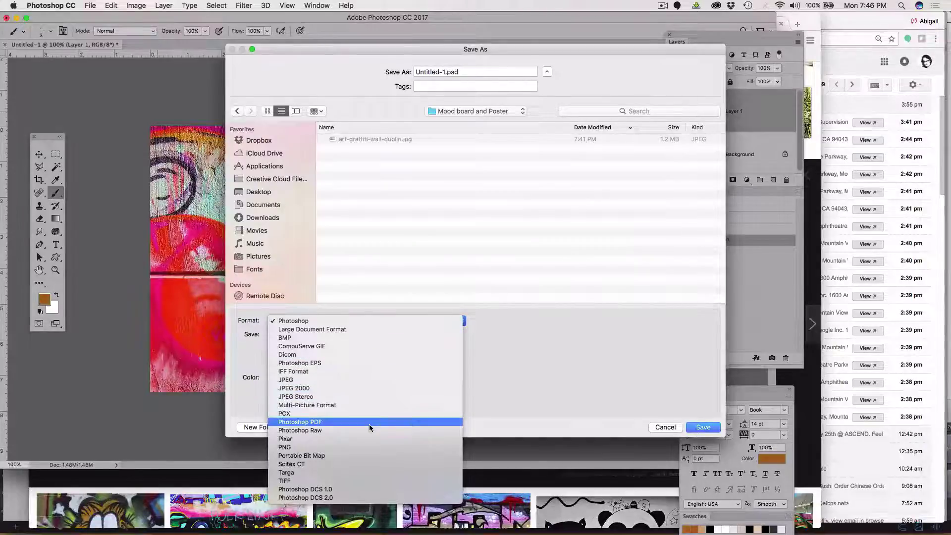
left_click(352, 379)
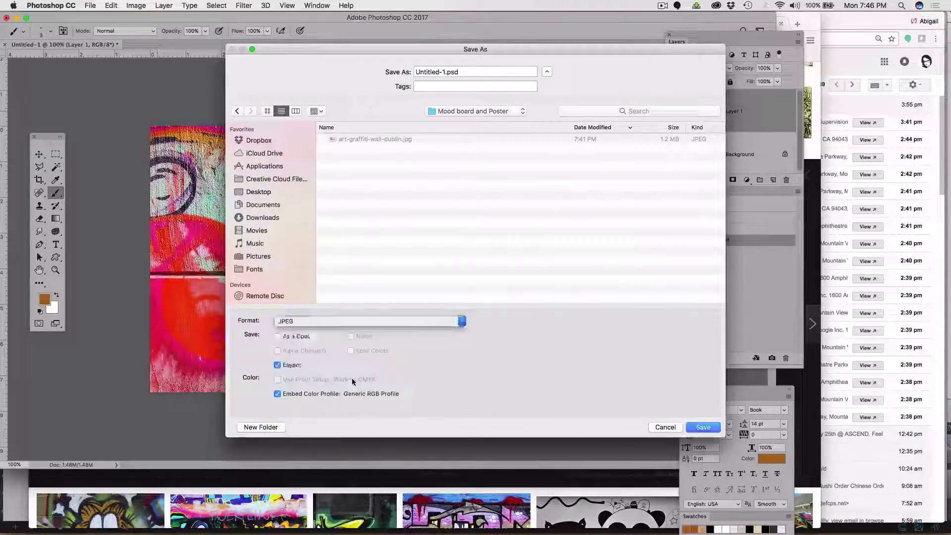
Name the file texture.jpg, save it with the default JPEG options, and return to Illustrator.
left_click(445, 71)
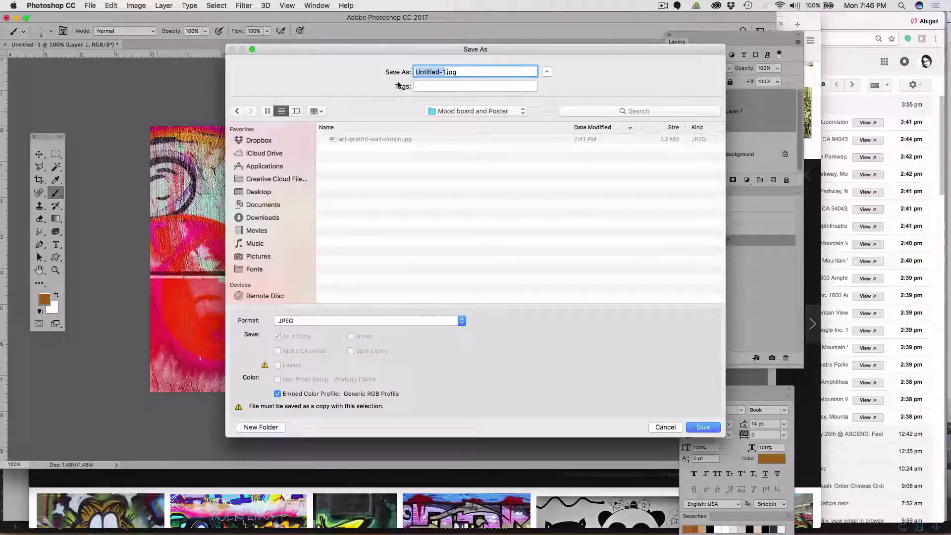
type("text")
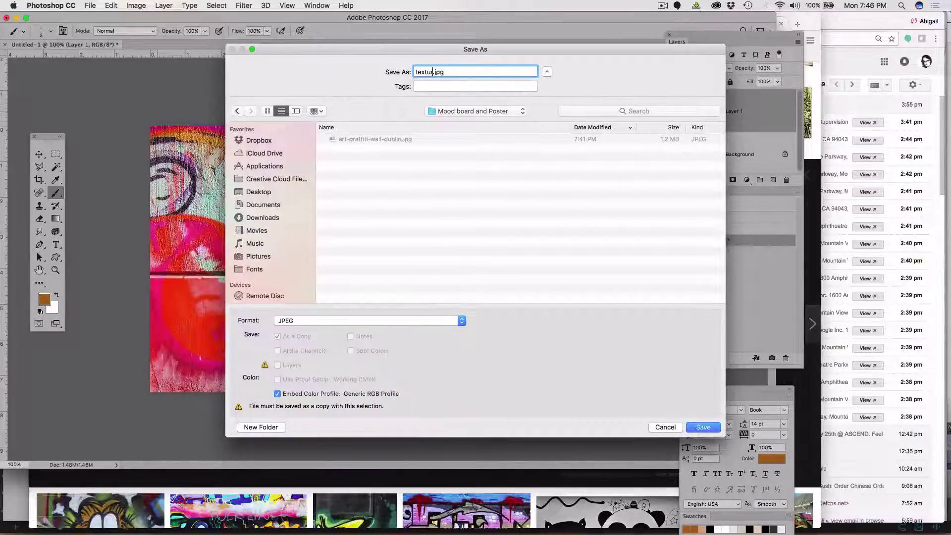
type("ure")
left_click(702, 428)
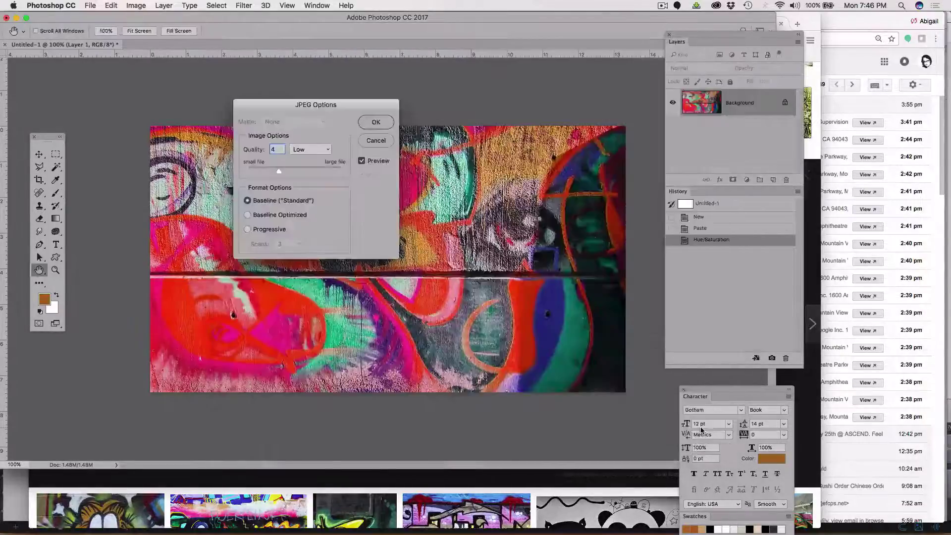
left_click(382, 126)
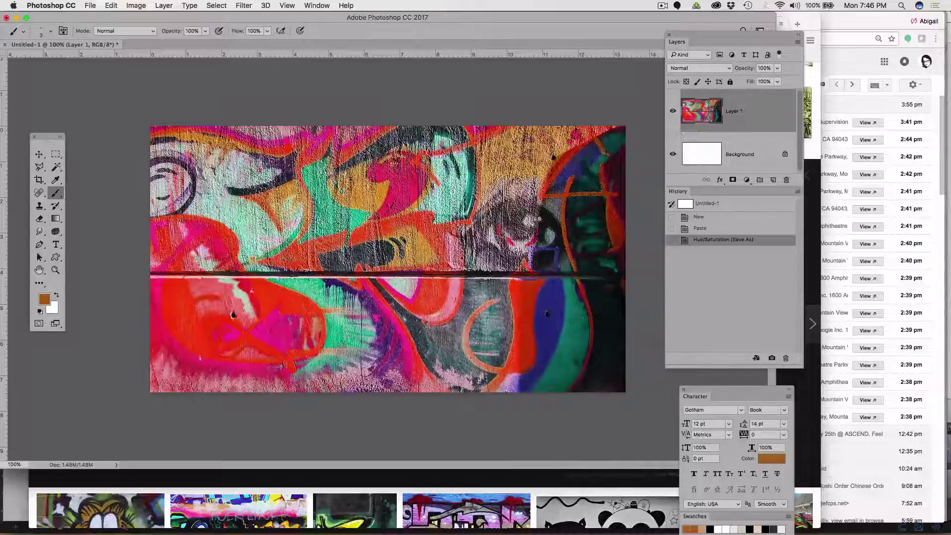
key("super+Tab")
key("super+Tab")
key("super+Tab")
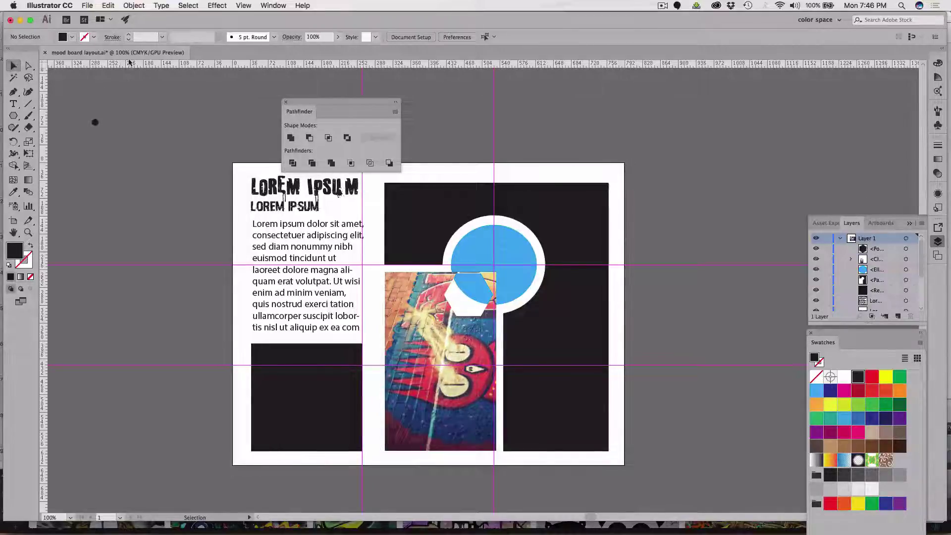
Place texture.jpg onto the Illustrator canvas.
left_click(88, 4)
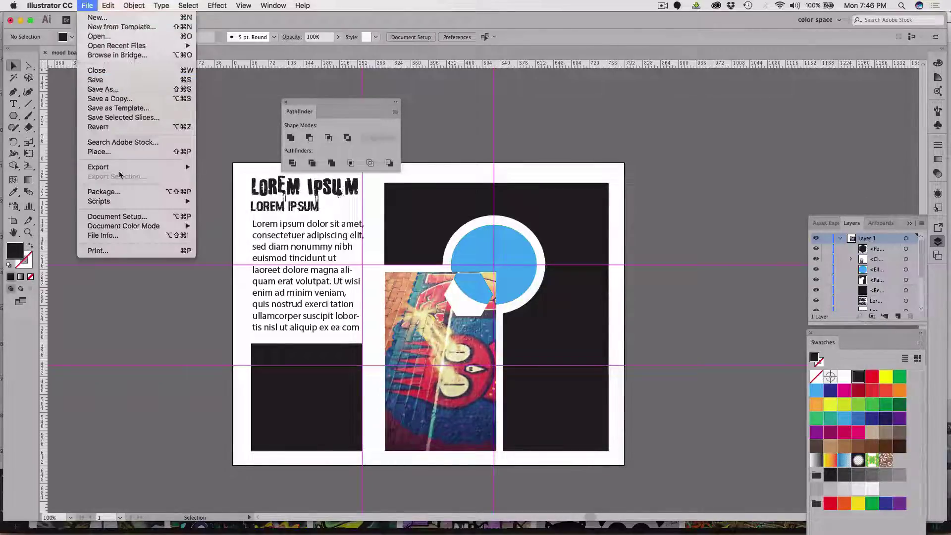
left_click(114, 152)
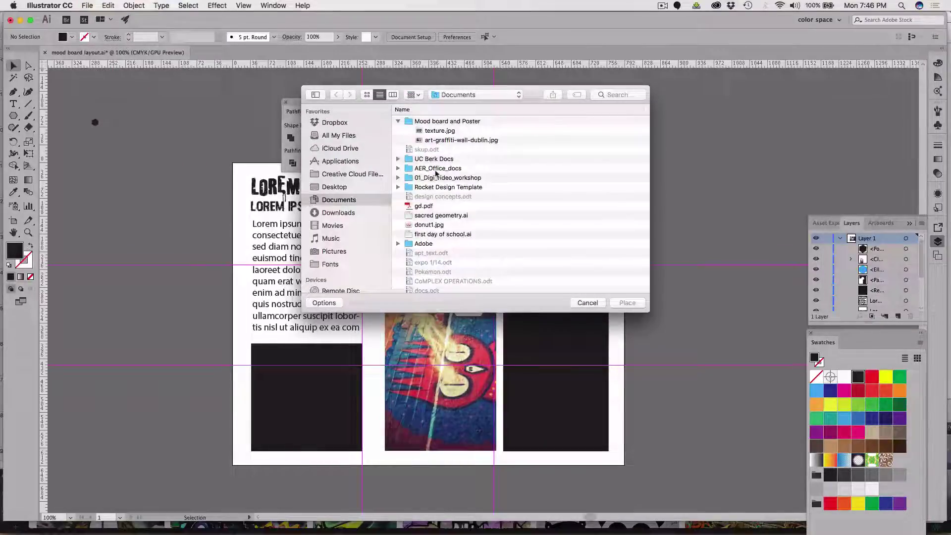
left_click(428, 133)
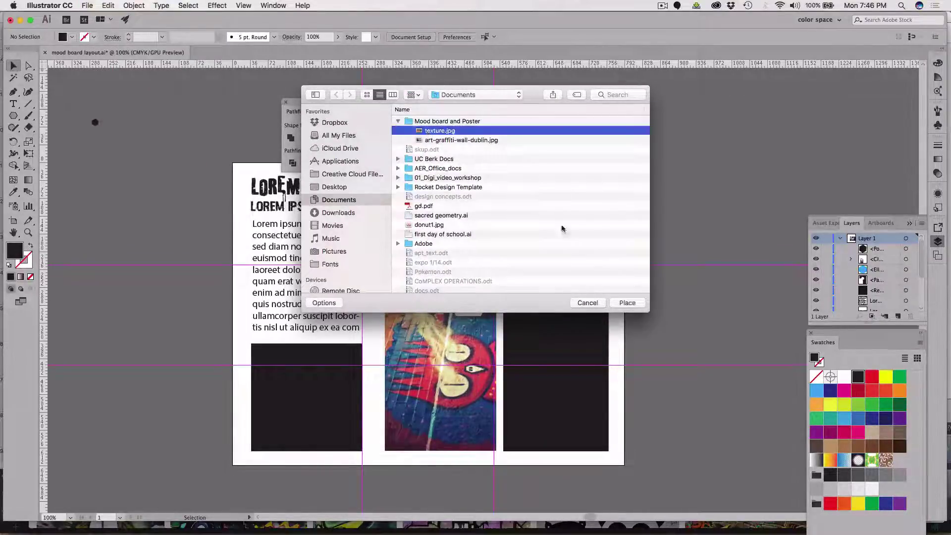
left_click(637, 303)
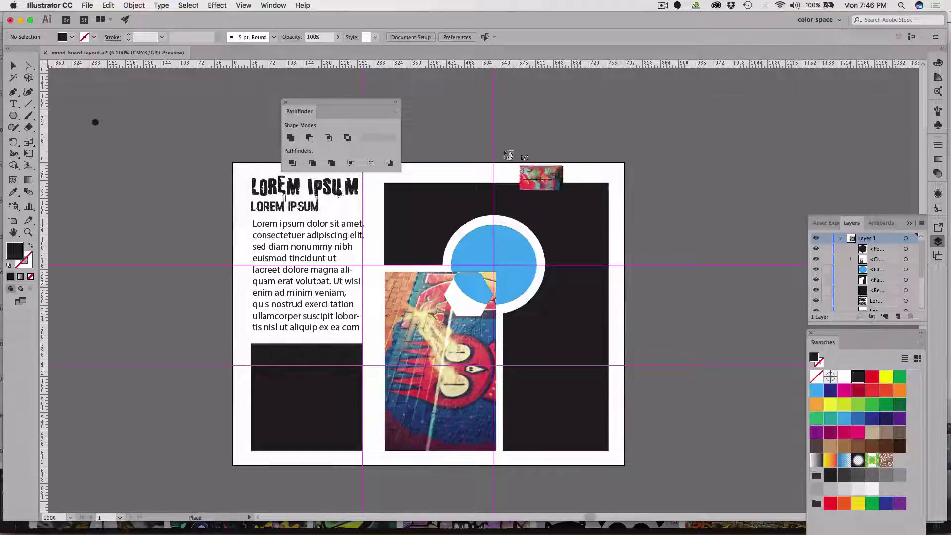
left_click_drag(428, 108, 791, 400)
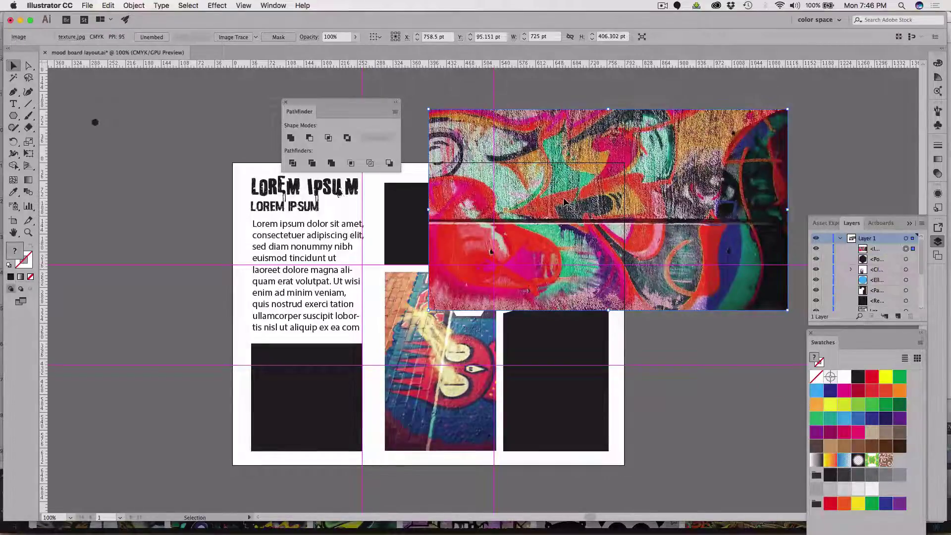
Position the texture over the layout and scale it to about 910 × 540 pt over the photo grid.
left_click_drag(723, 138, 510, 255)
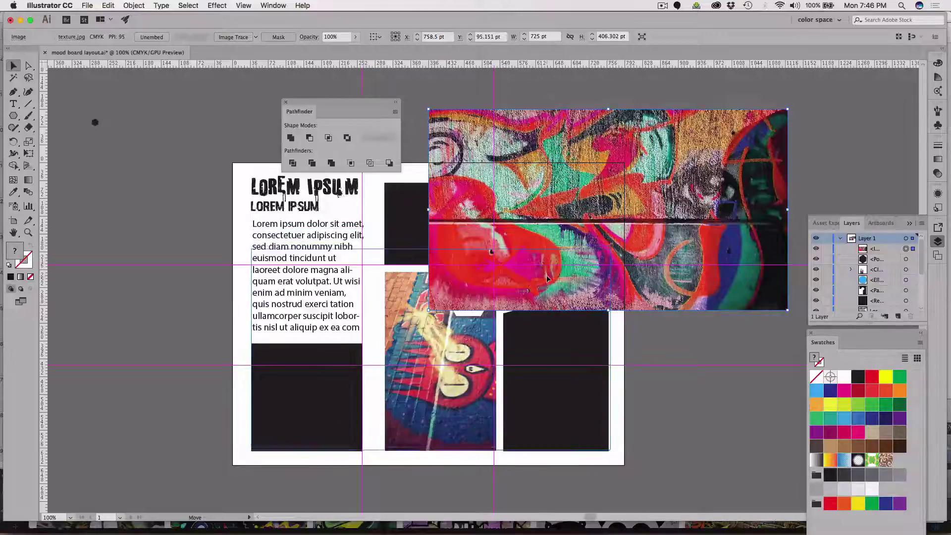
key("cmd+z")
key("s")
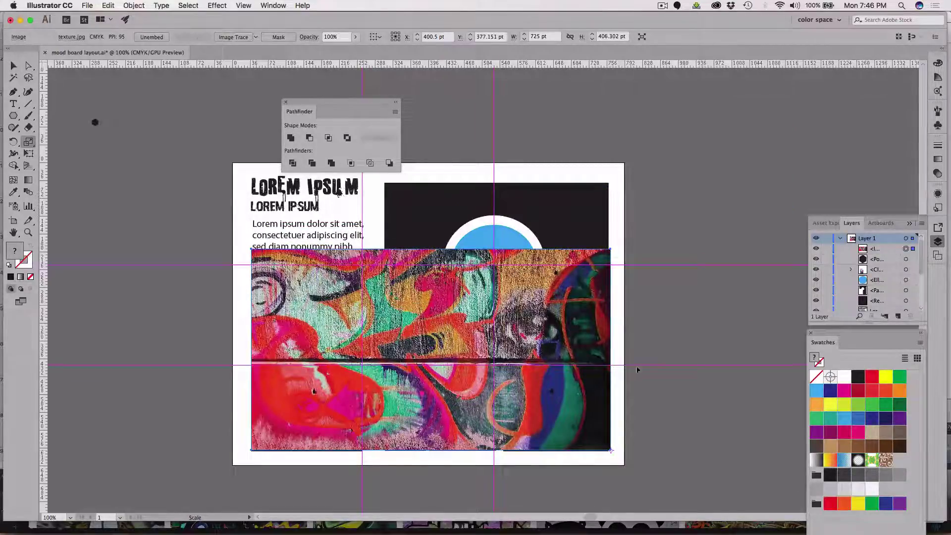
left_click_drag(391, 254, 336, 189)
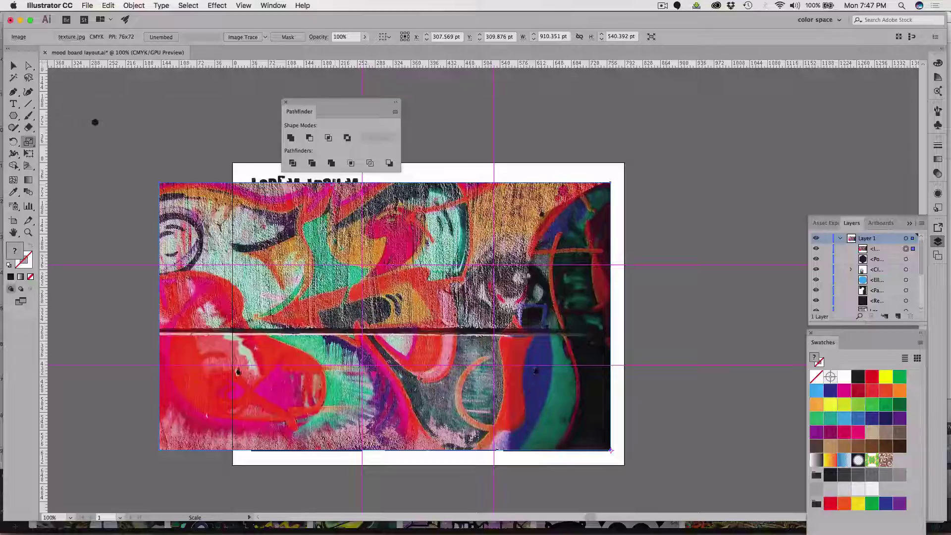
Paste the texture behind the large right-hand dark frame and make a clipping mask from both.
key("BackSpace")
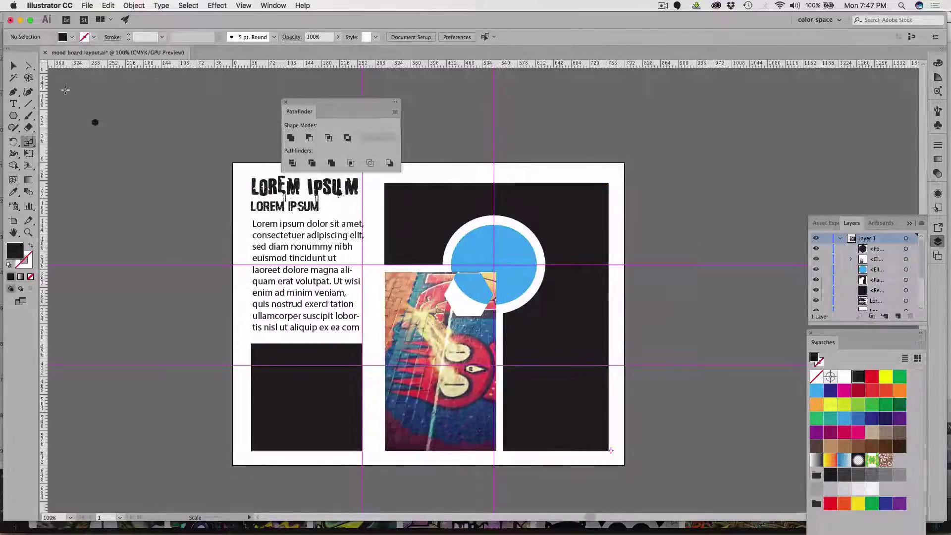
left_click(14, 66)
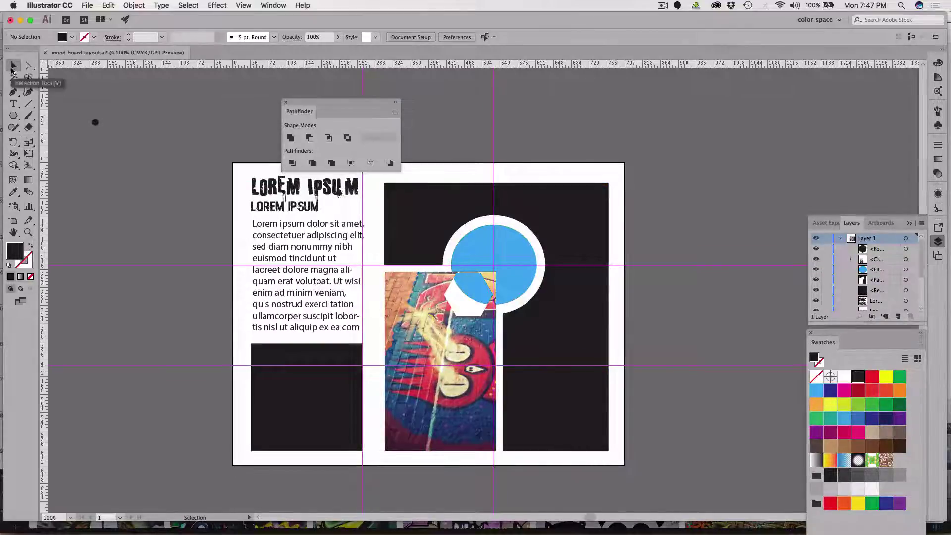
left_click(589, 224)
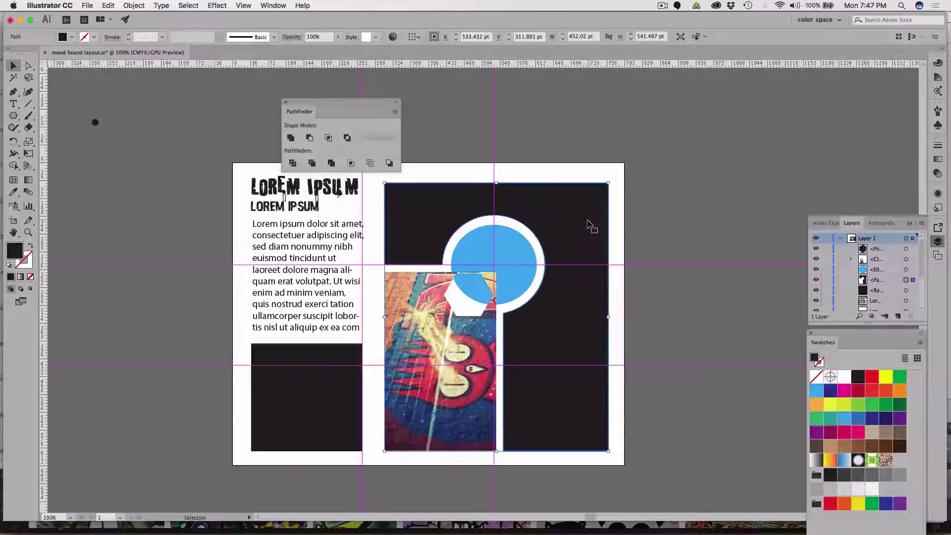
key("ctrl+b")
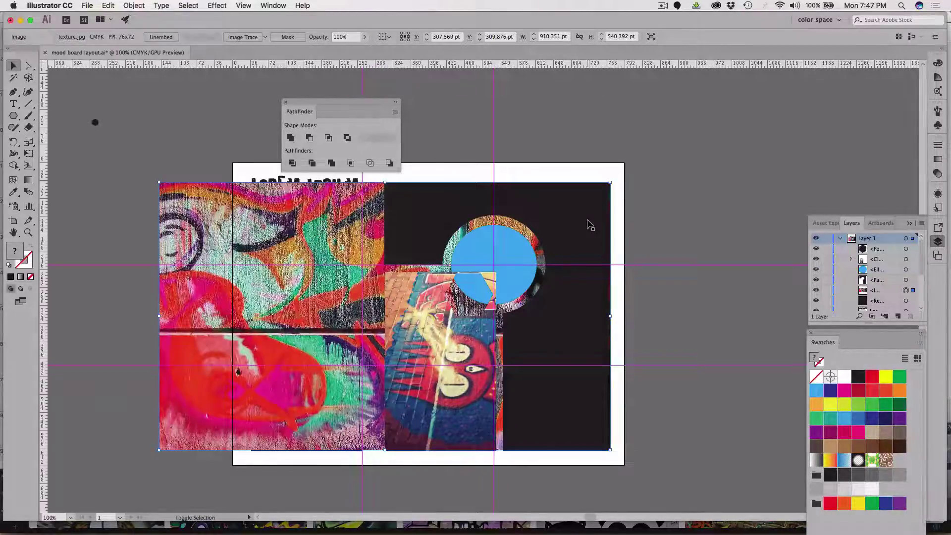
left_click(590, 225, "shift")
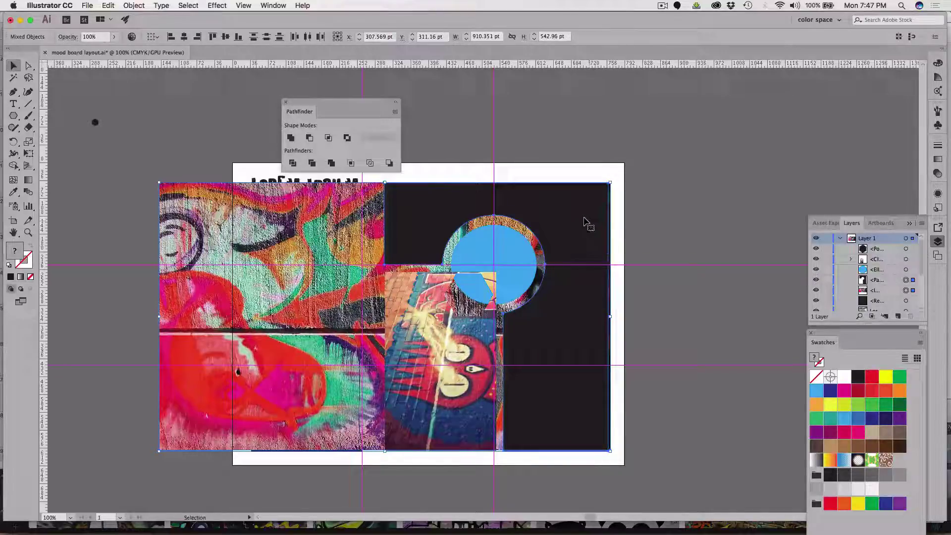
left_click(134, 5)
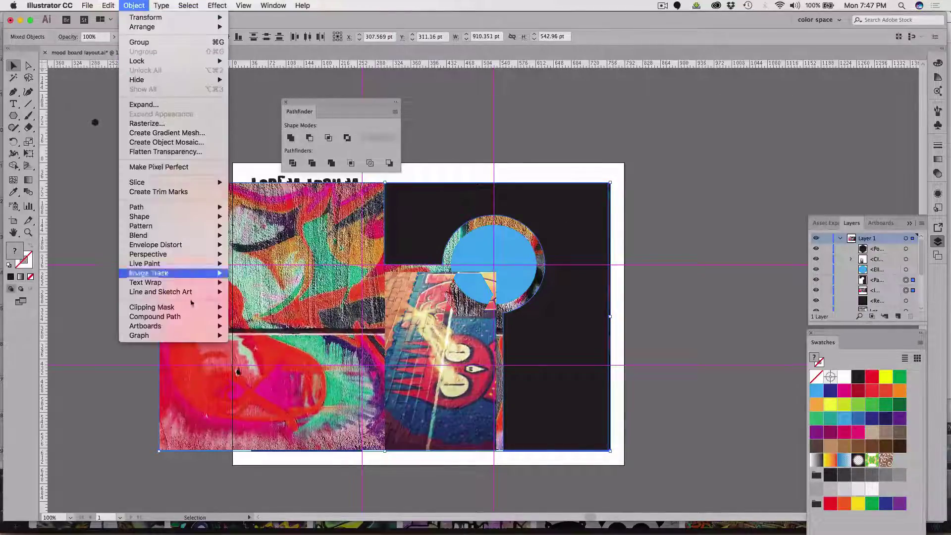
mouse_move(197, 308)
left_click(256, 310)
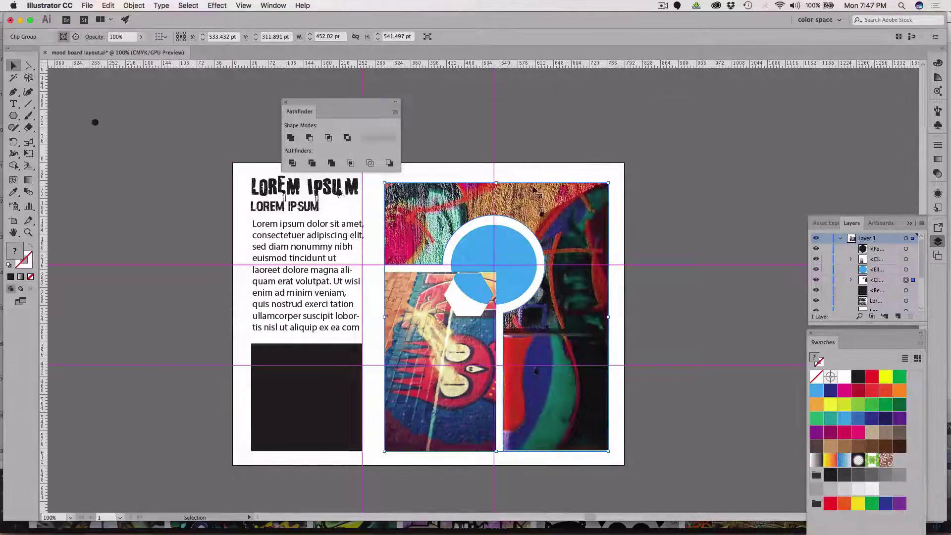
left_click(644, 170)
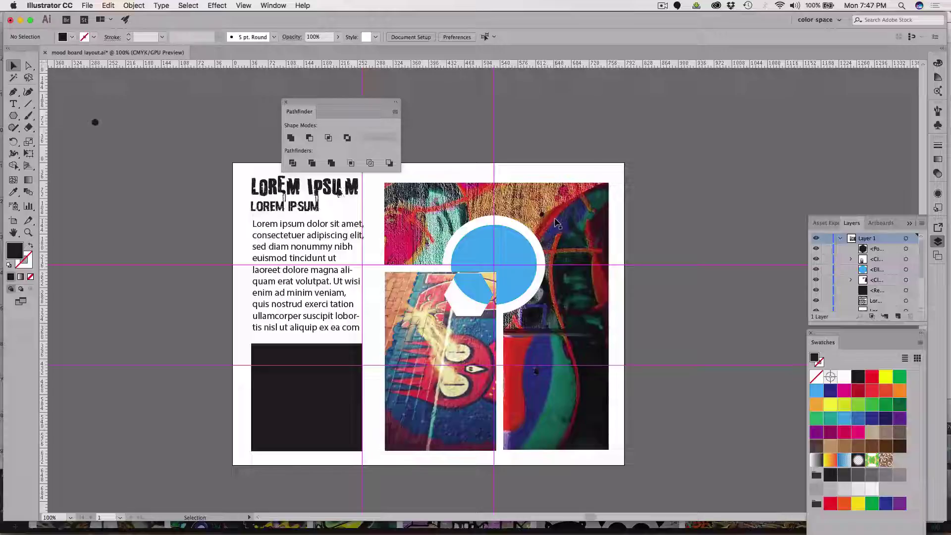
Shorten the lower-left black rectangle into a strip, duplicate it into five, and scale the stack to fit.
left_click(300, 406)
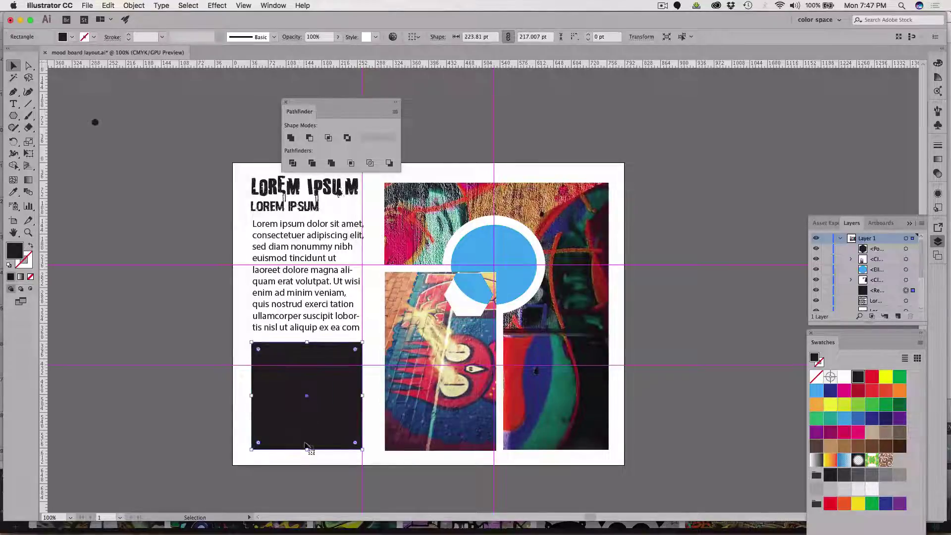
left_click_drag(306, 448, 330, 388)
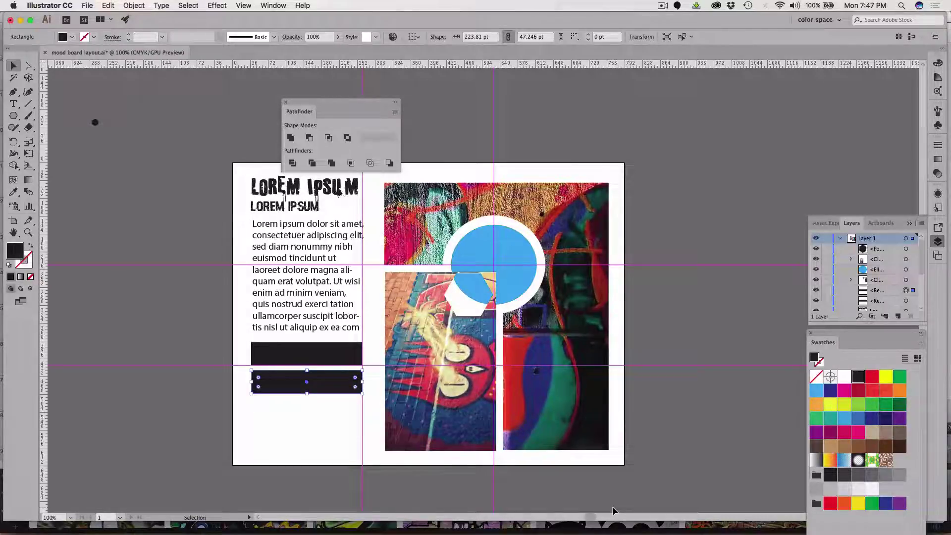
key("super+d")
key("super+d")
key("super+d")
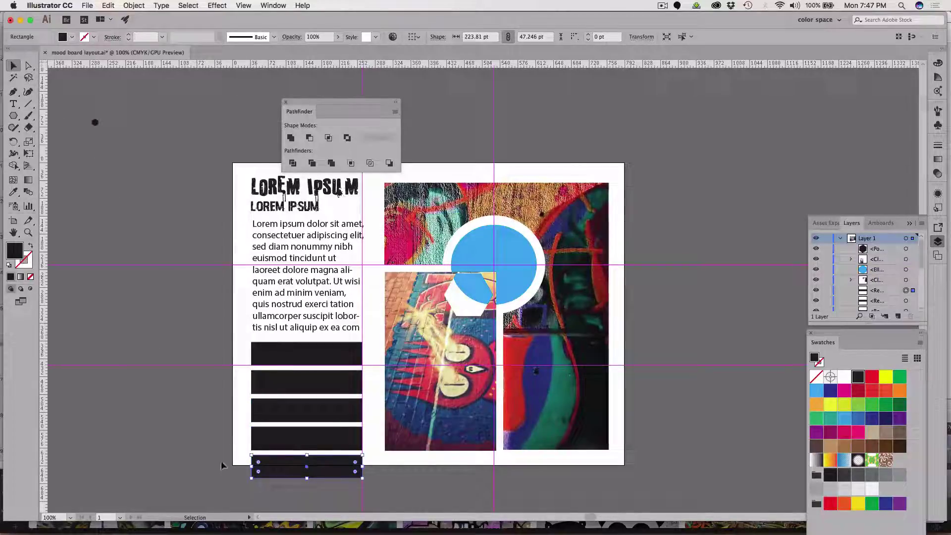
left_click_drag(254, 489, 307, 356)
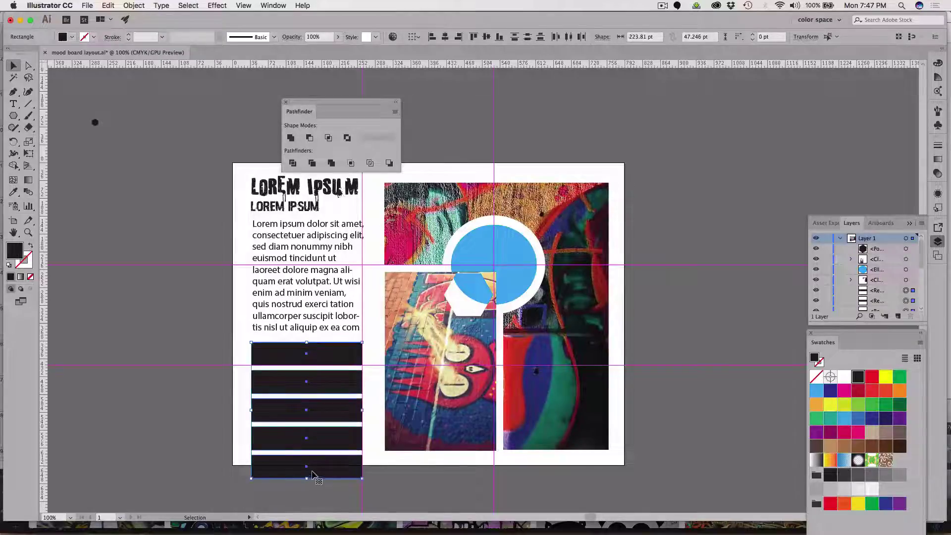
left_click_drag(307, 480, 305, 448)
left_click(195, 447)
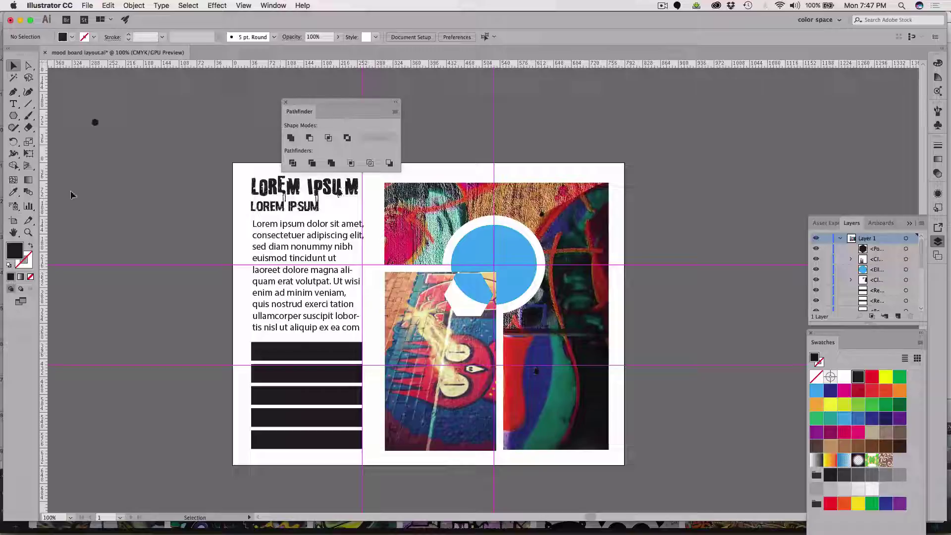
Fill the top two strips with mint and teal sampled from the graffiti photos.
left_click(18, 190)
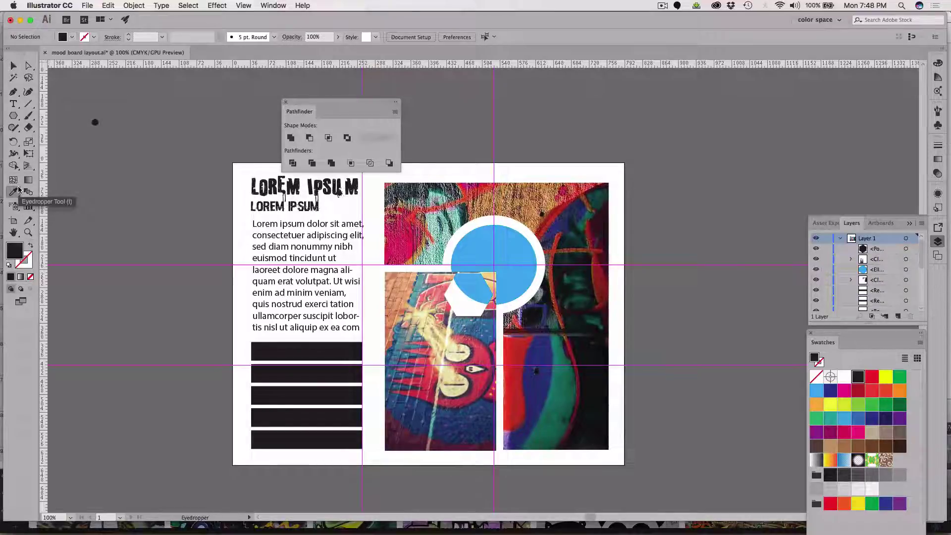
left_click(14, 66)
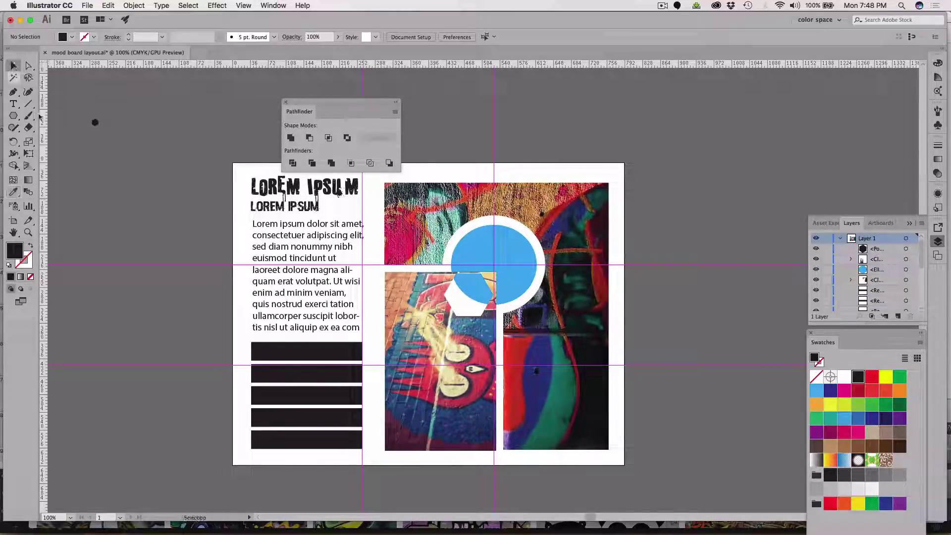
left_click(279, 356)
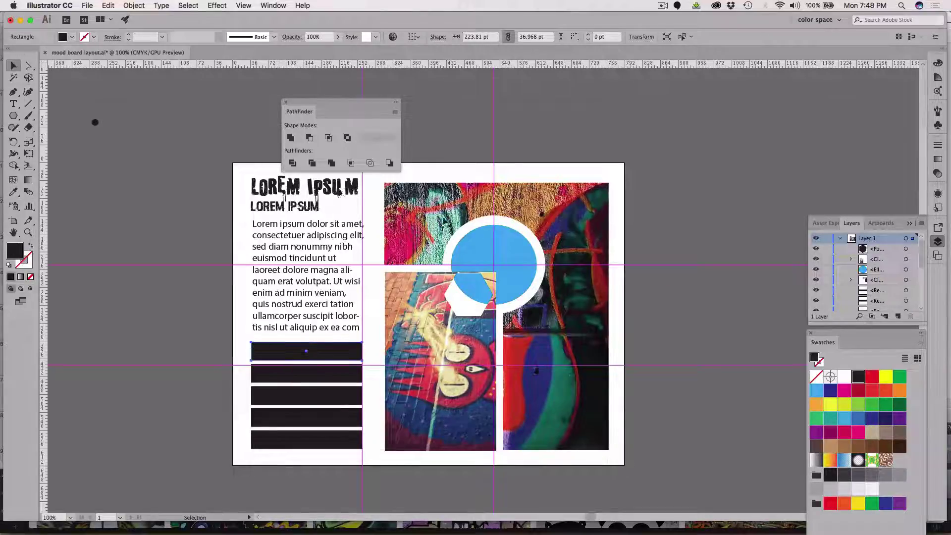
key("i")
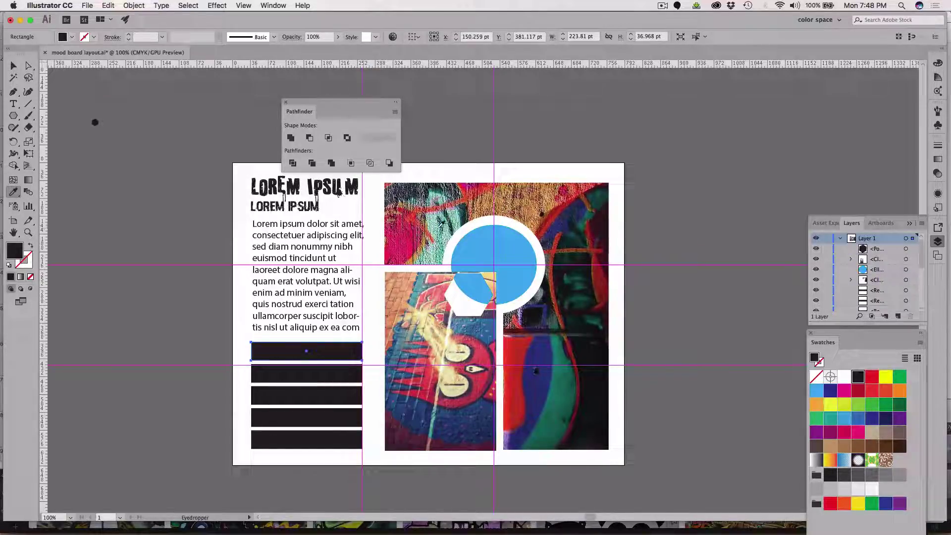
left_click(439, 227)
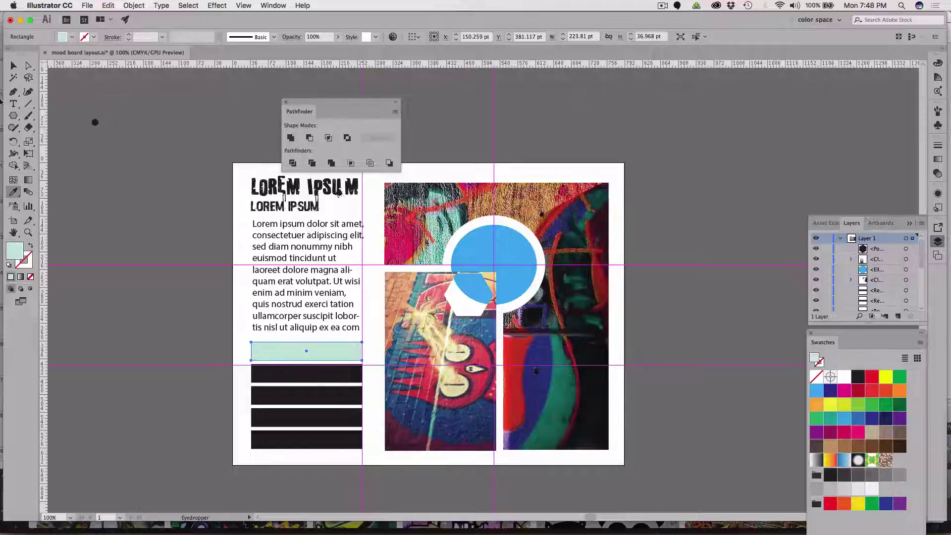
left_click(13, 65)
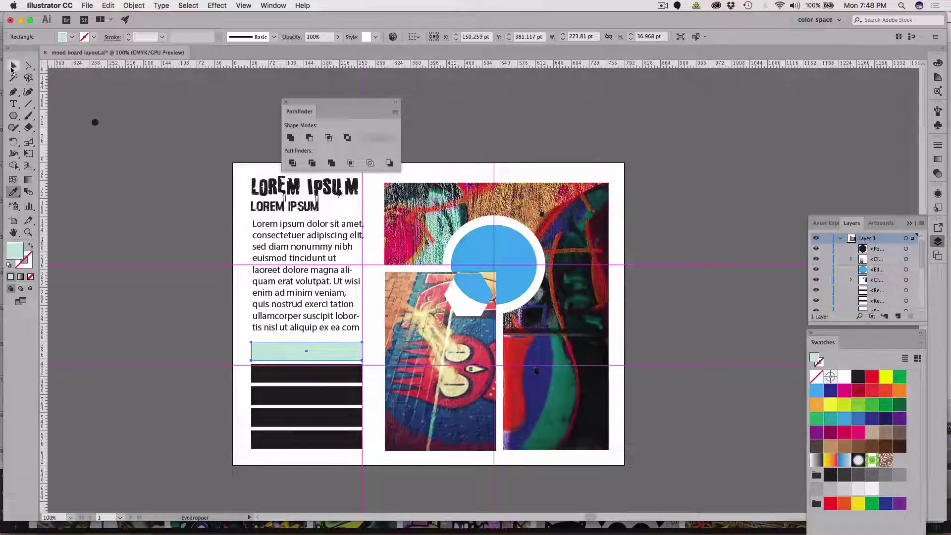
left_click(266, 377)
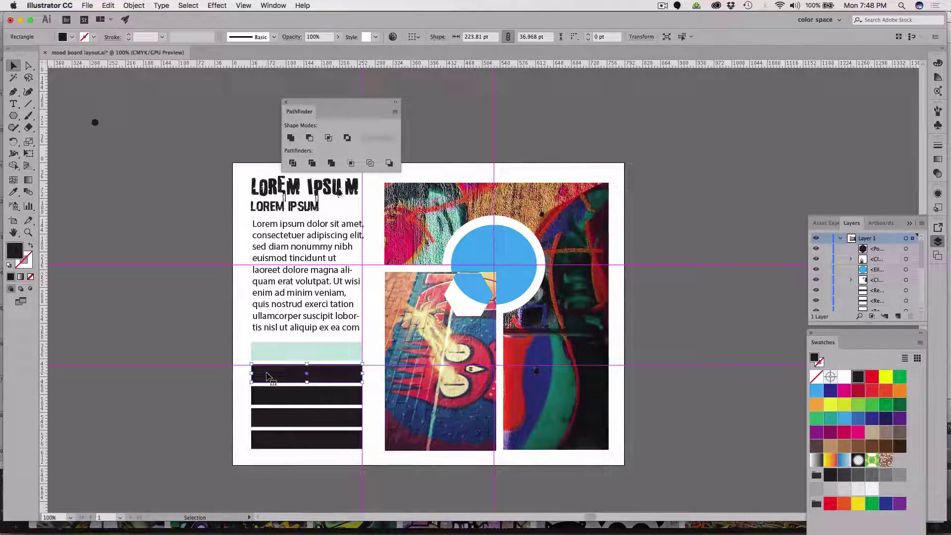
key("i")
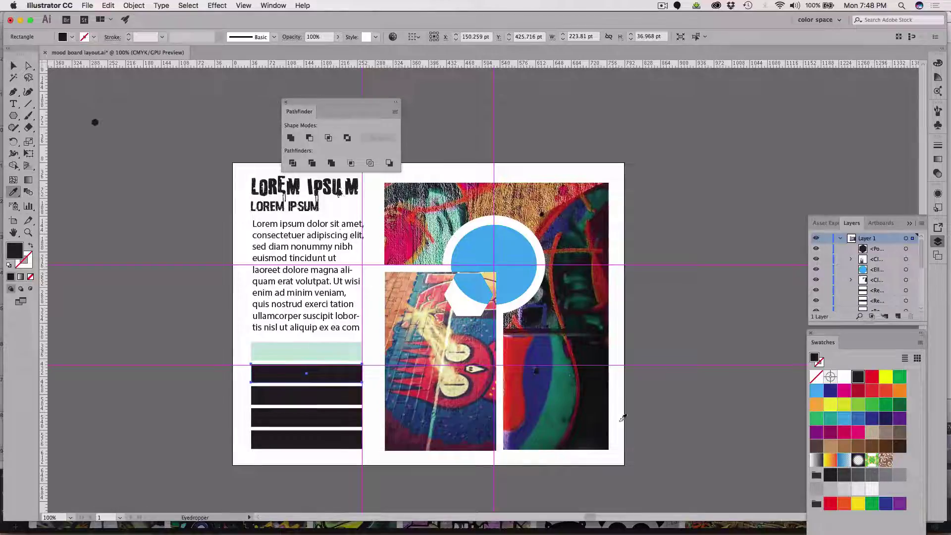
left_click(401, 346)
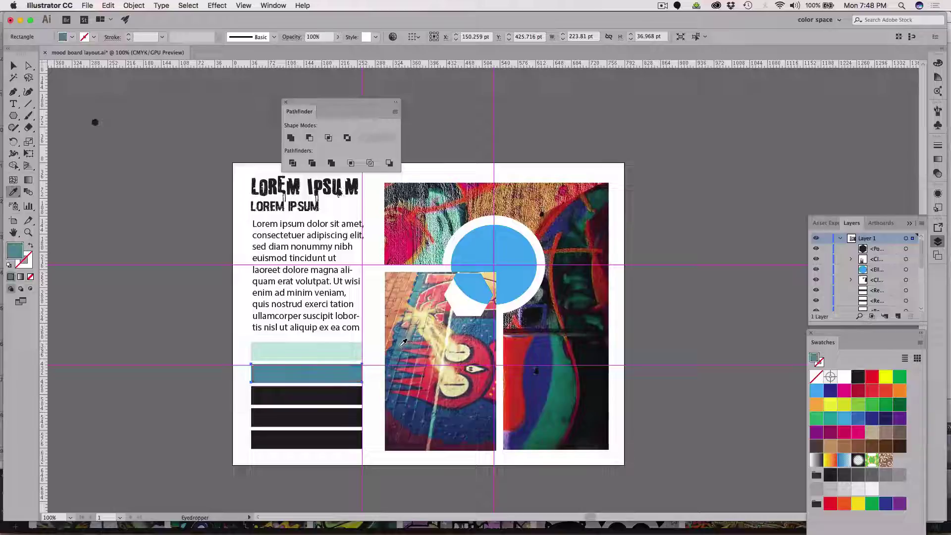
Fill the third strip with navy from the right photo and delete the stray polygon.
left_click(14, 66)
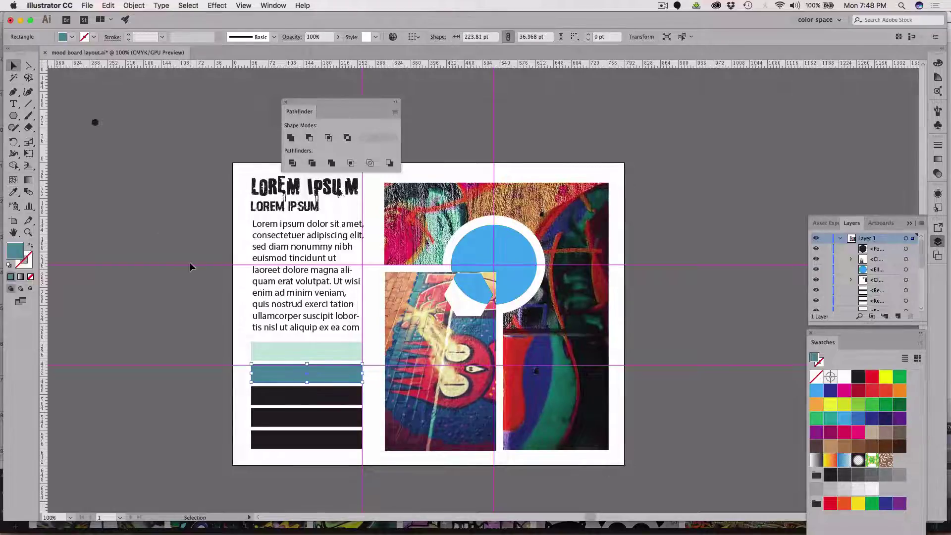
left_click(278, 396)
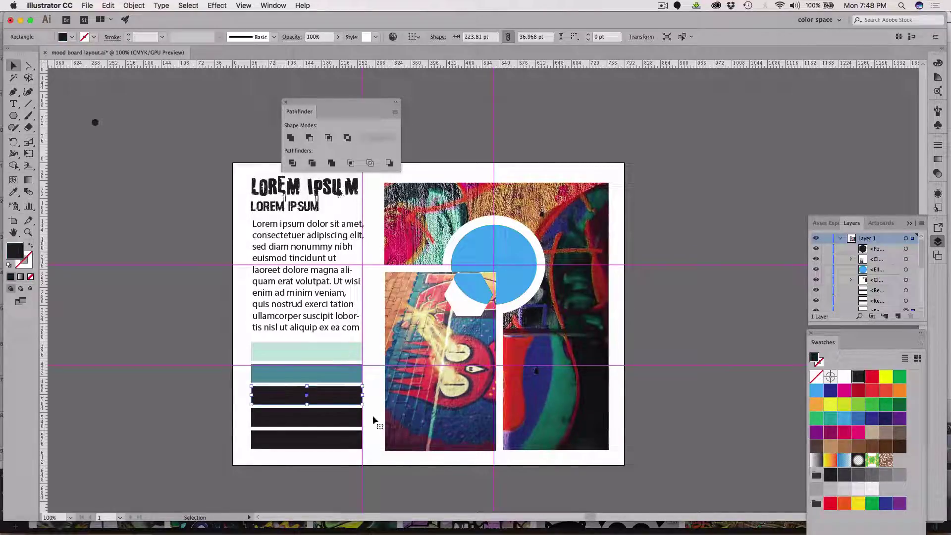
key("i")
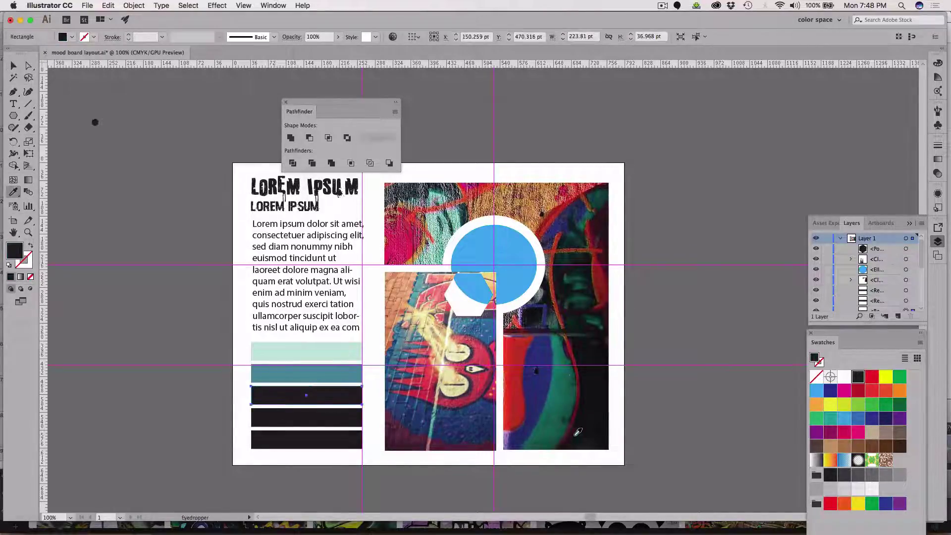
right_click(539, 386)
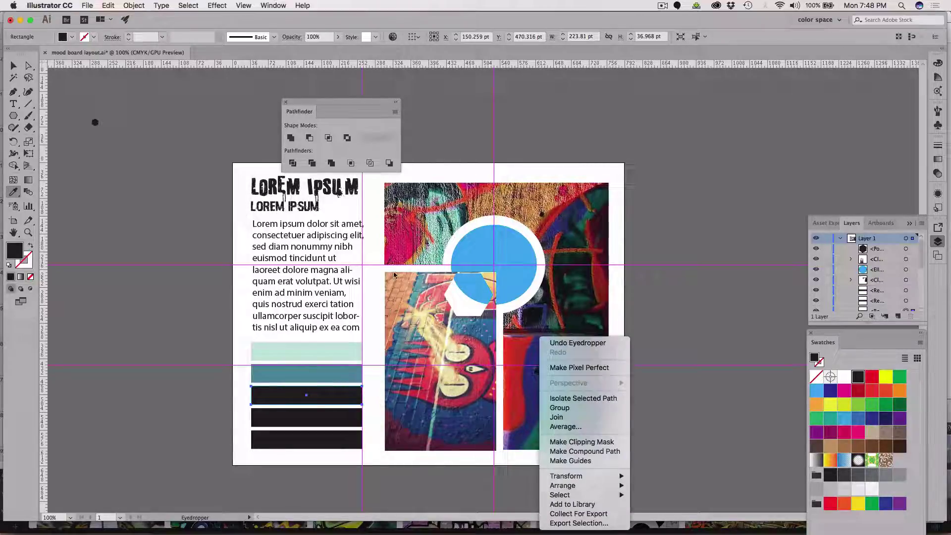
left_click(134, 279)
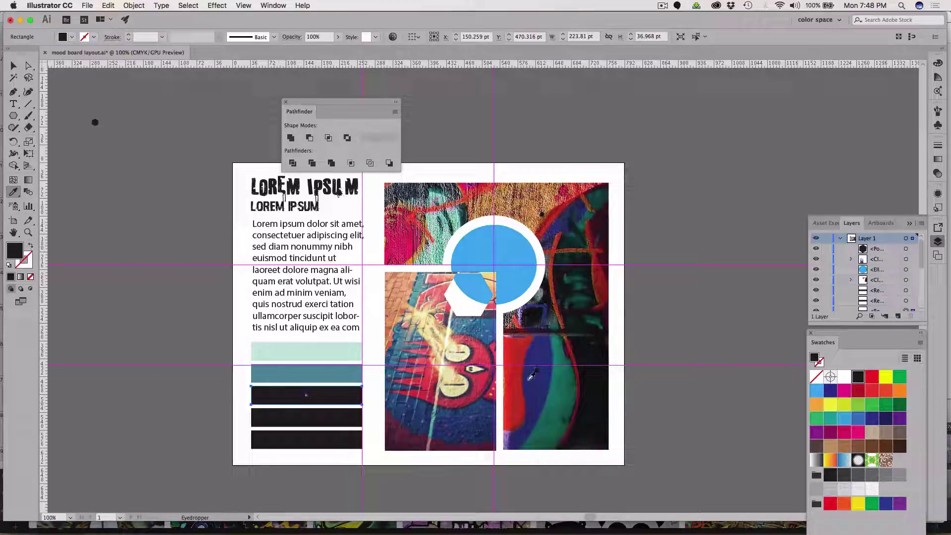
left_click(533, 378)
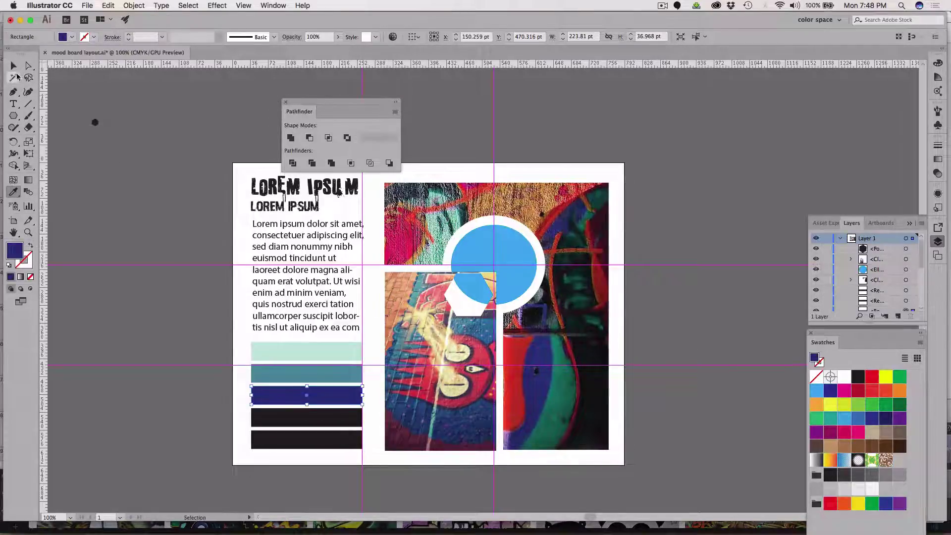
left_click(14, 78)
left_click(254, 423)
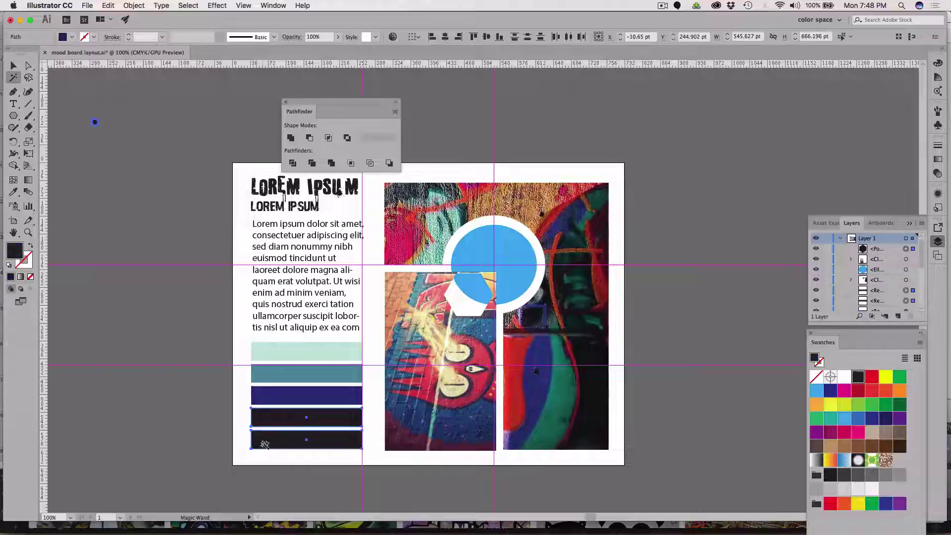
left_click(15, 66)
left_click(95, 122)
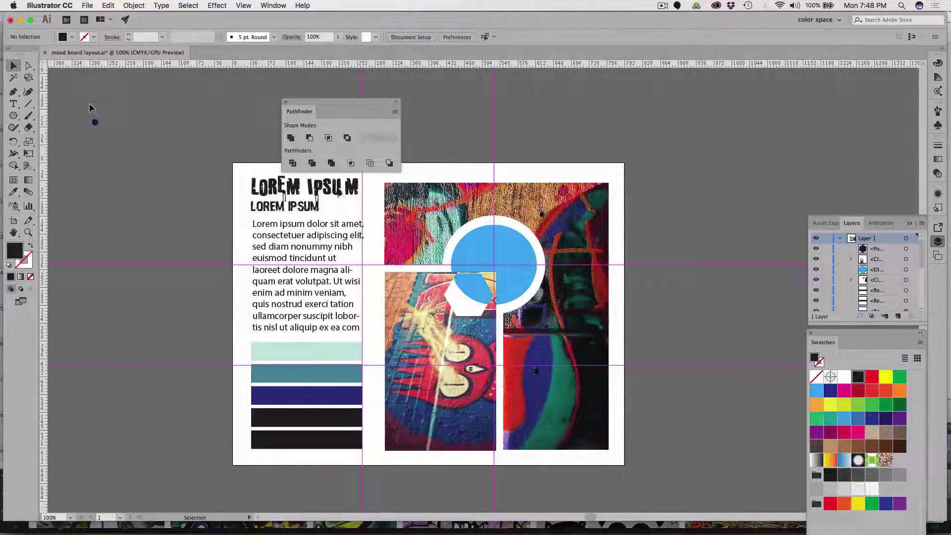
key("Delete")
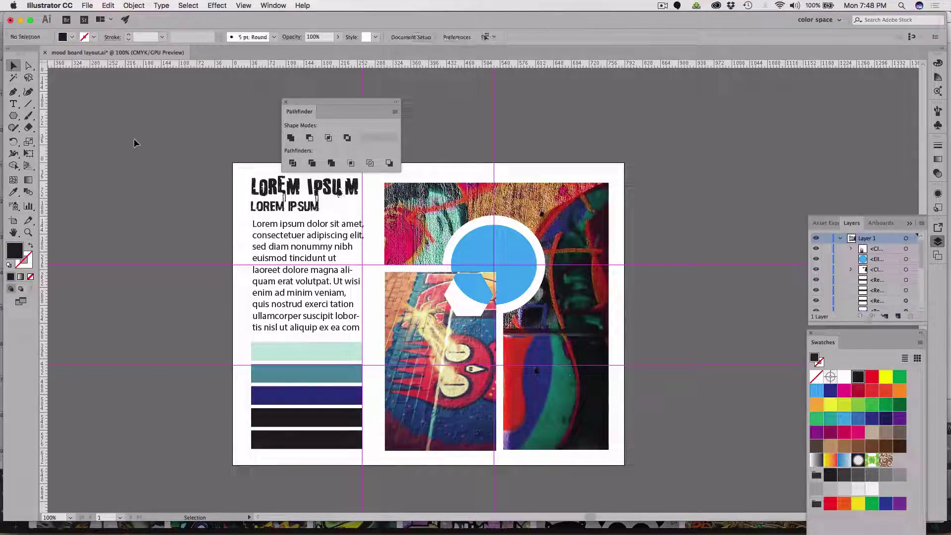
Try several reds from the graffiti for the bottom strip and settle on a deep crimson.
left_click(311, 438)
key("i")
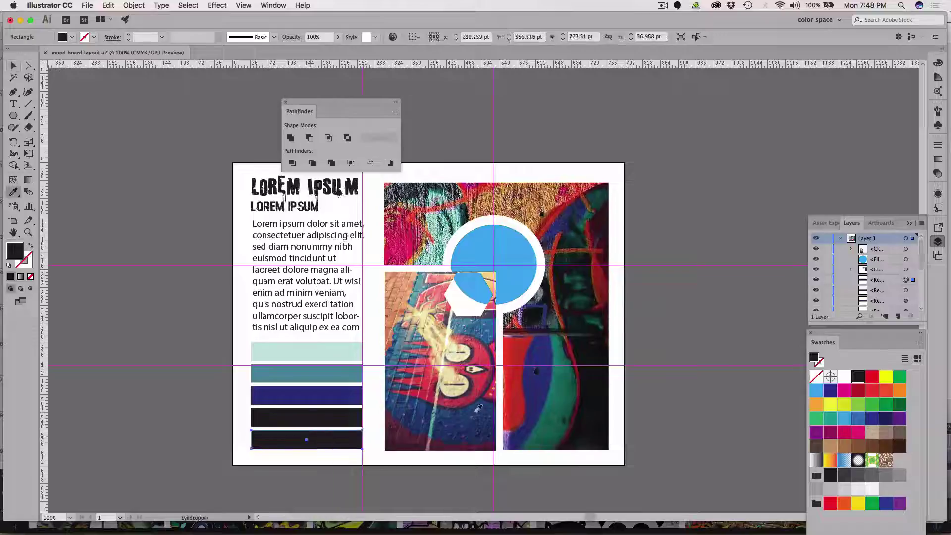
left_click(486, 358)
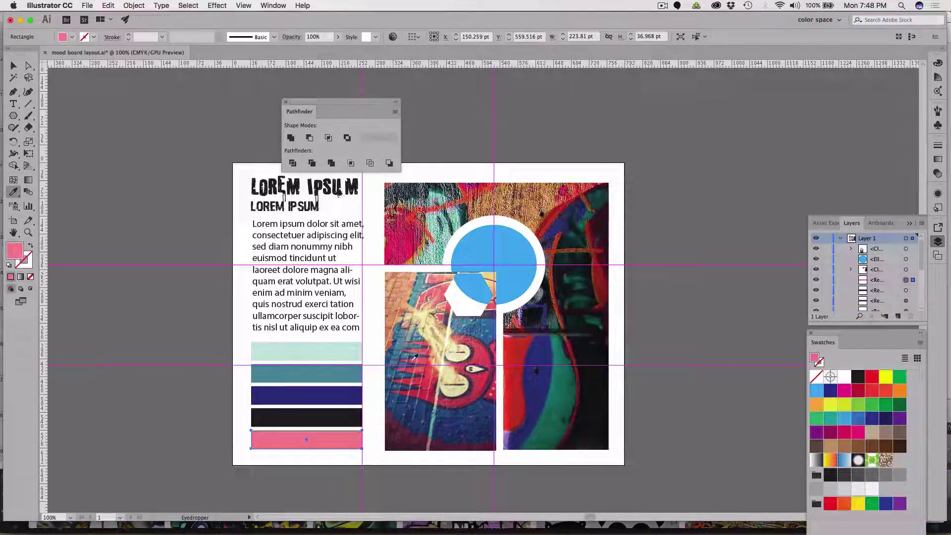
left_click(430, 386)
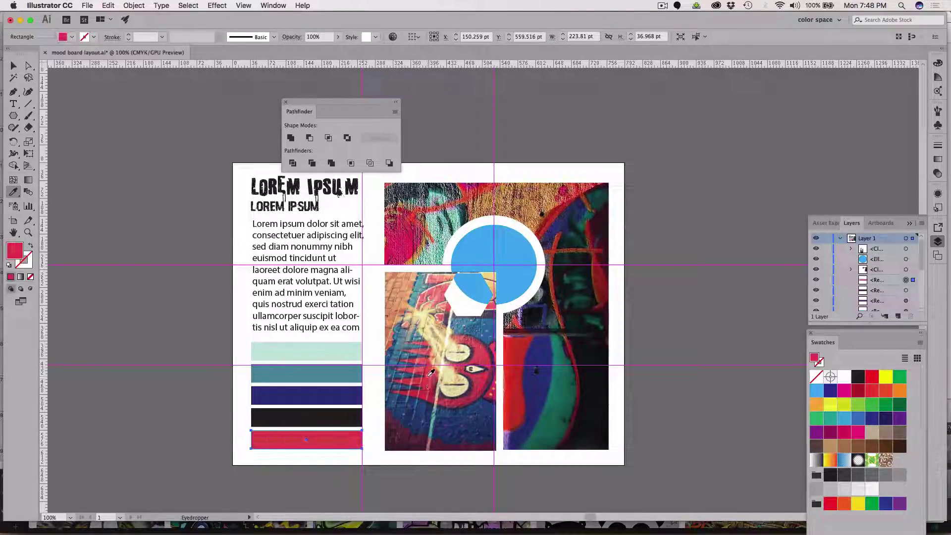
left_click(414, 234)
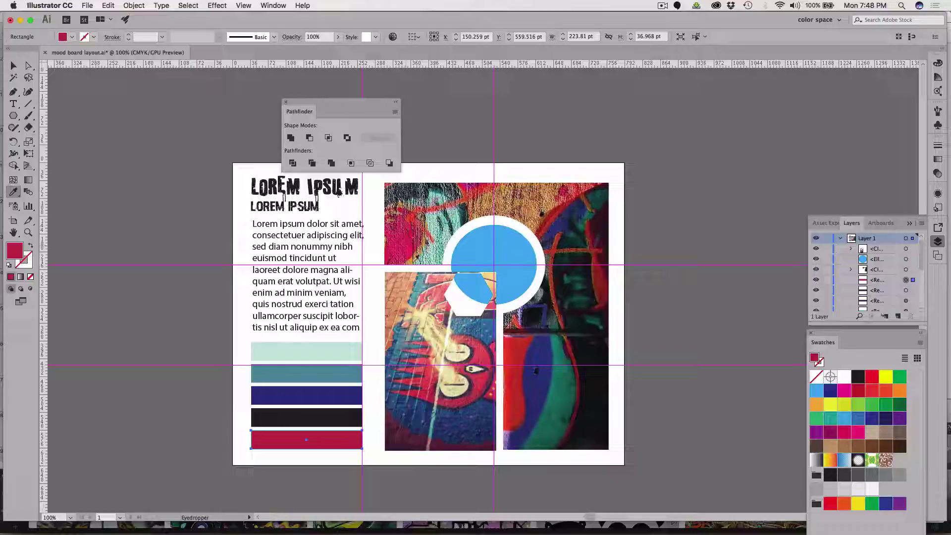
left_click(433, 373)
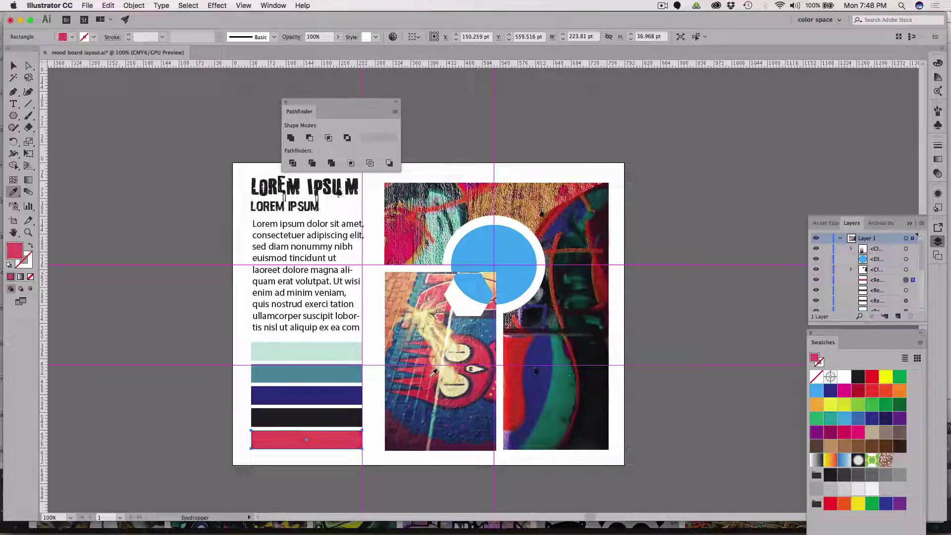
left_click(486, 373)
left_click(489, 349)
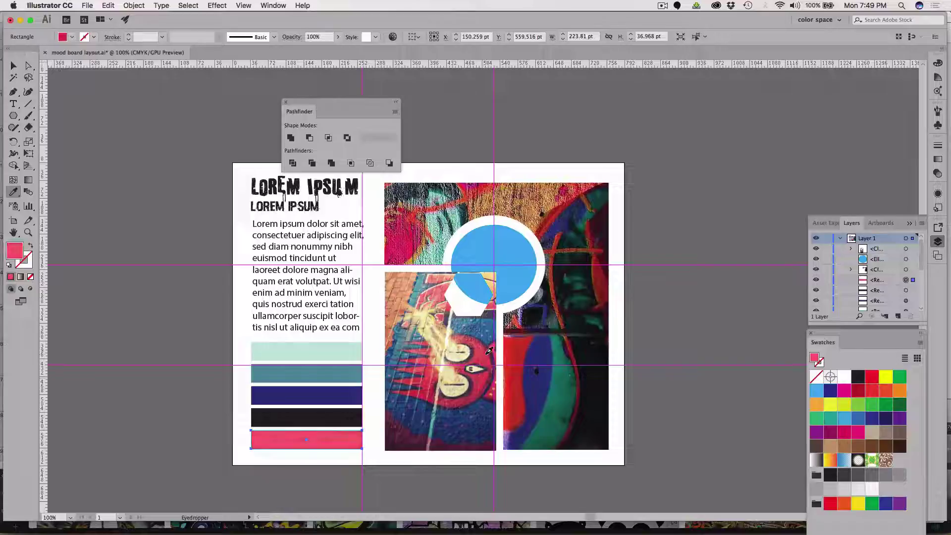
left_click(484, 377)
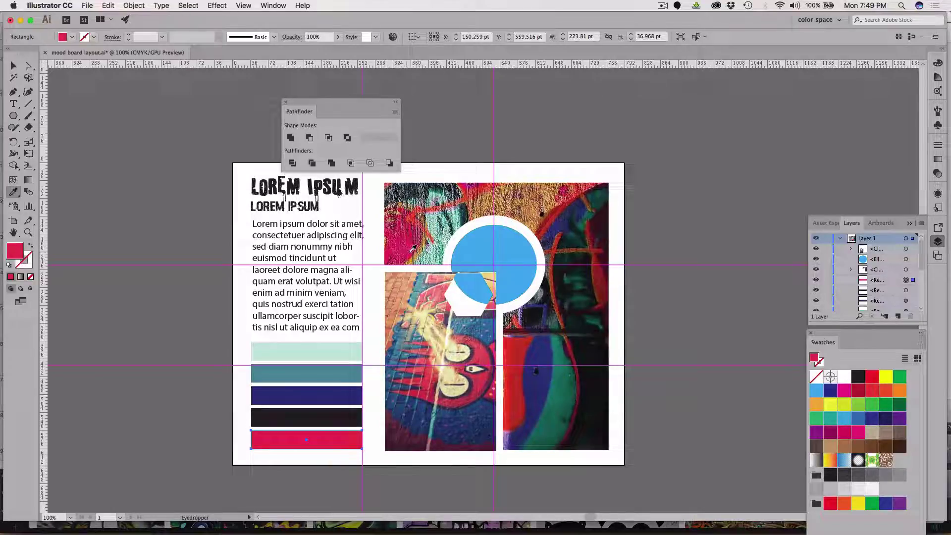
left_click(513, 401)
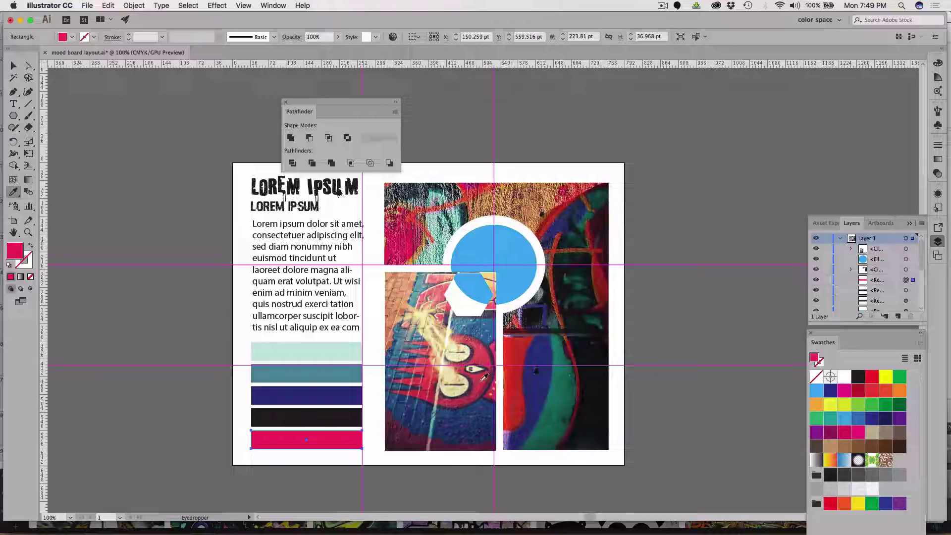
left_click(480, 379)
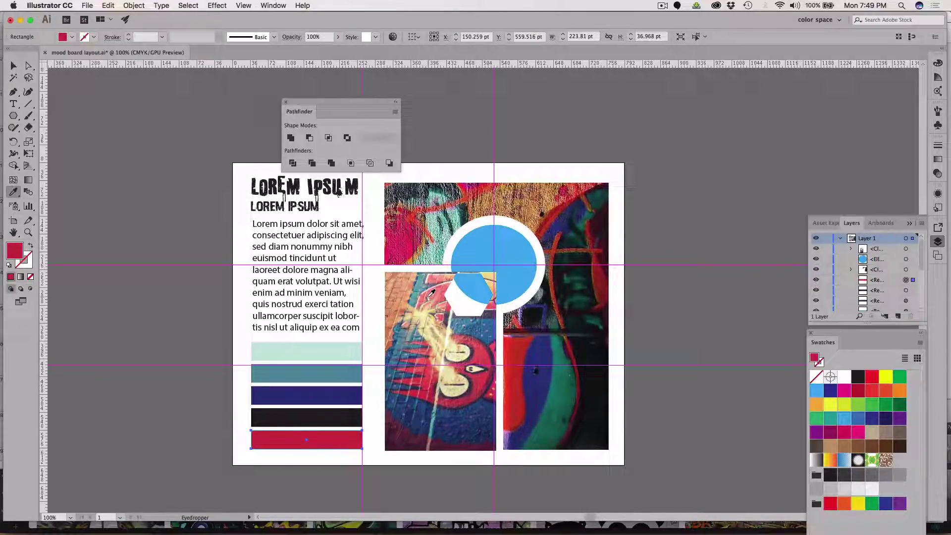
Halve the five colour strips' width and Option-drag a copy alongside as a second column.
key("v")
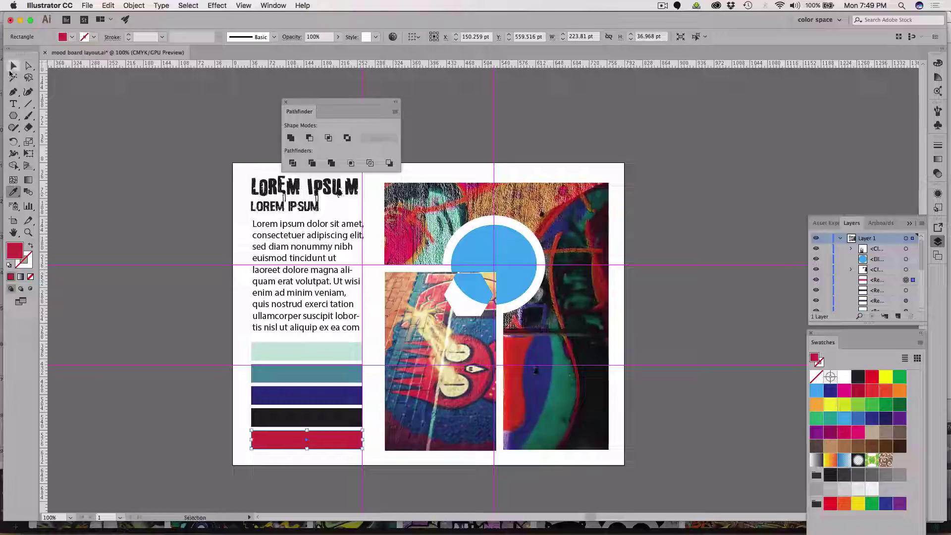
left_click(140, 218)
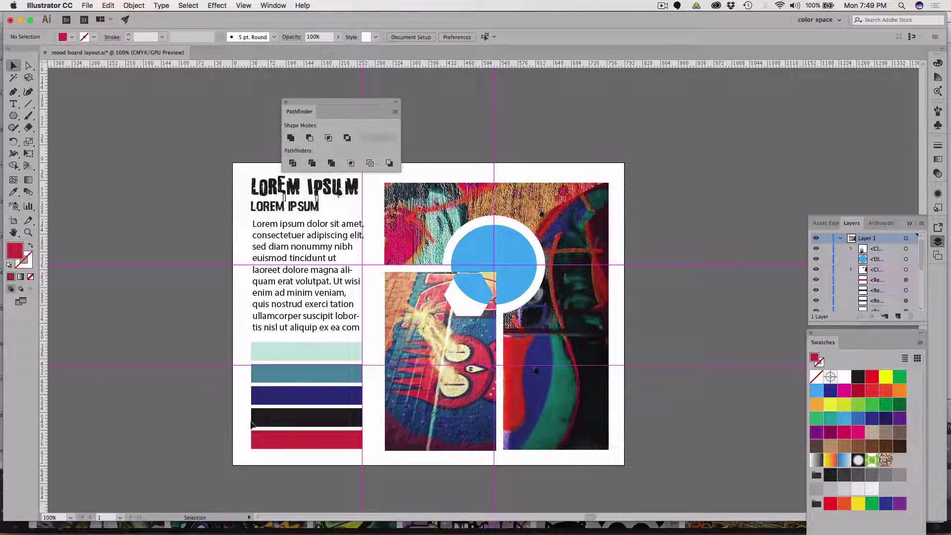
left_click_drag(236, 346, 297, 452)
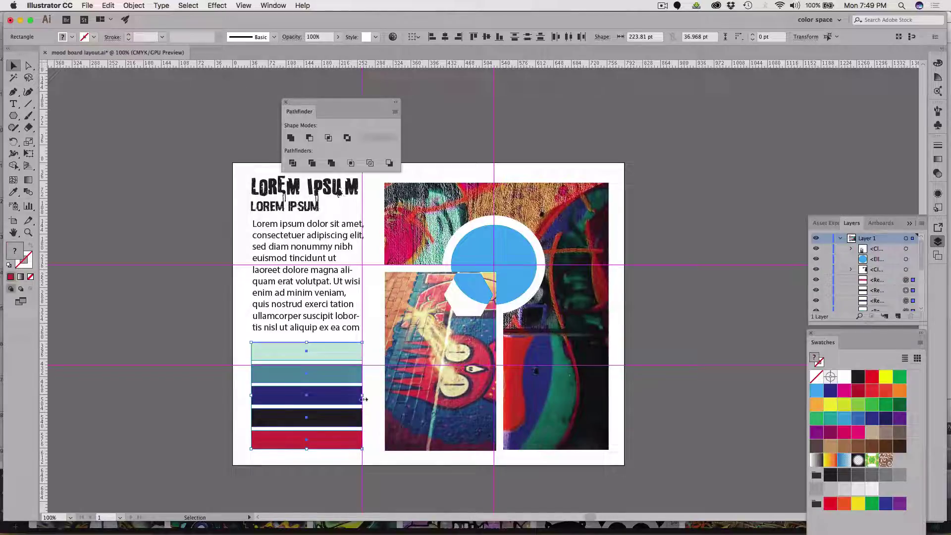
left_click_drag(363, 398, 308, 394)
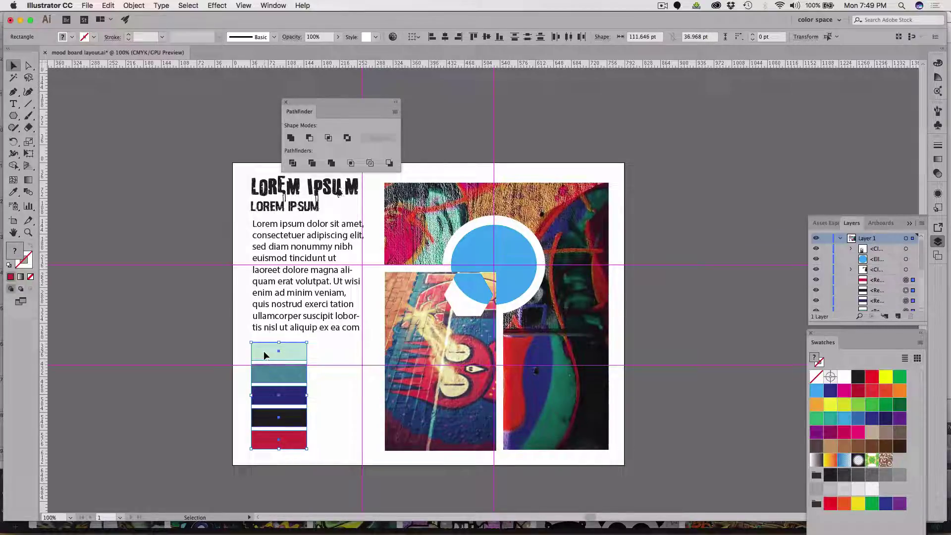
left_click_drag(264, 353, 325, 353)
key("super+z")
left_click_drag(260, 352, 325, 362)
left_click(201, 307)
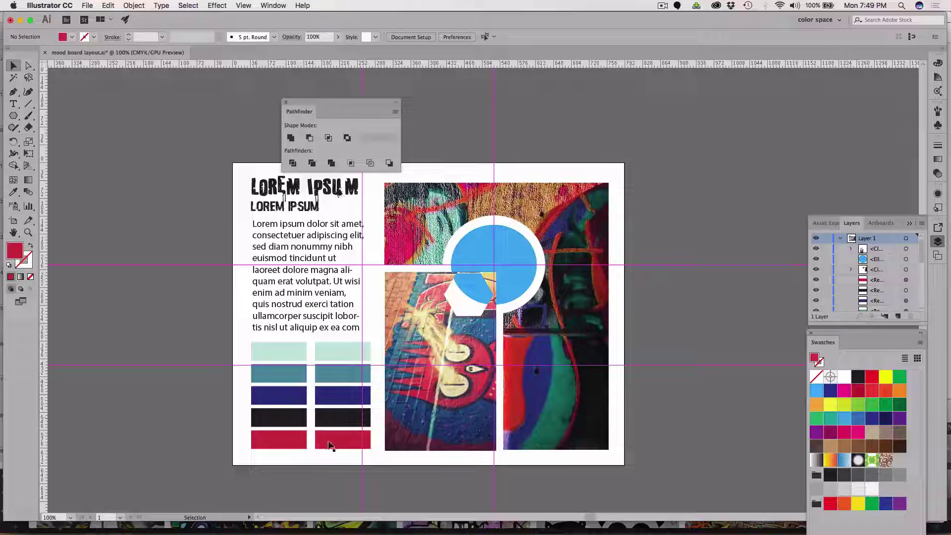
Sample orange-peach, pale yellow and dark green from the photos for the top three right-column strips.
left_click(330, 353)
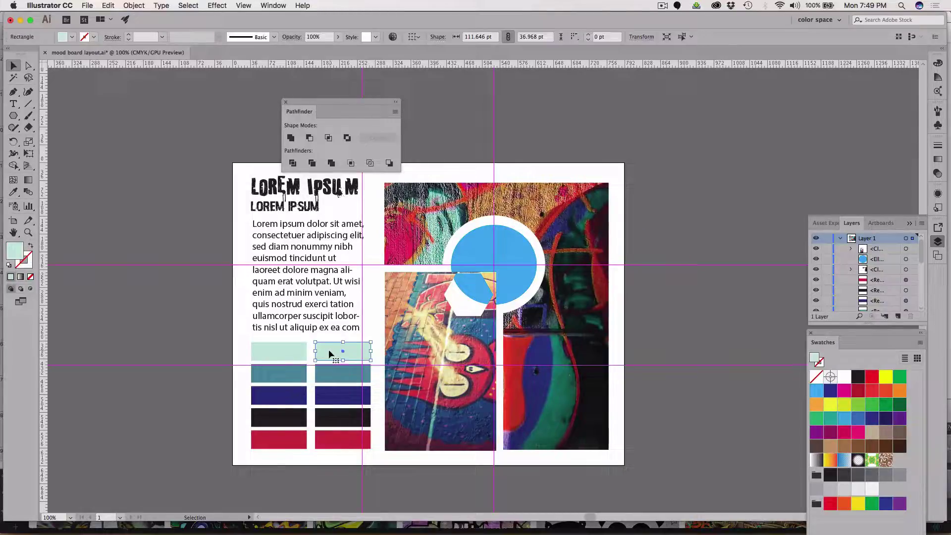
key("i")
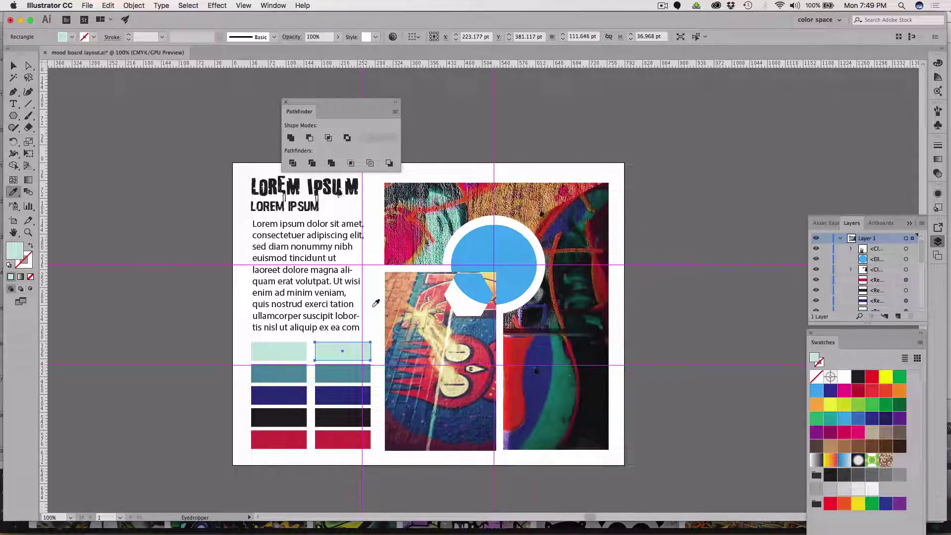
left_click(401, 299)
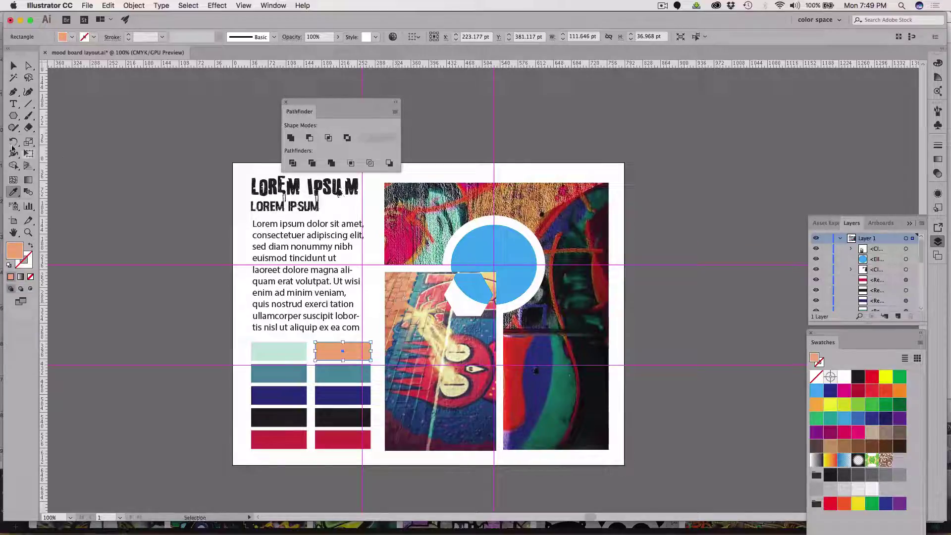
left_click(14, 66)
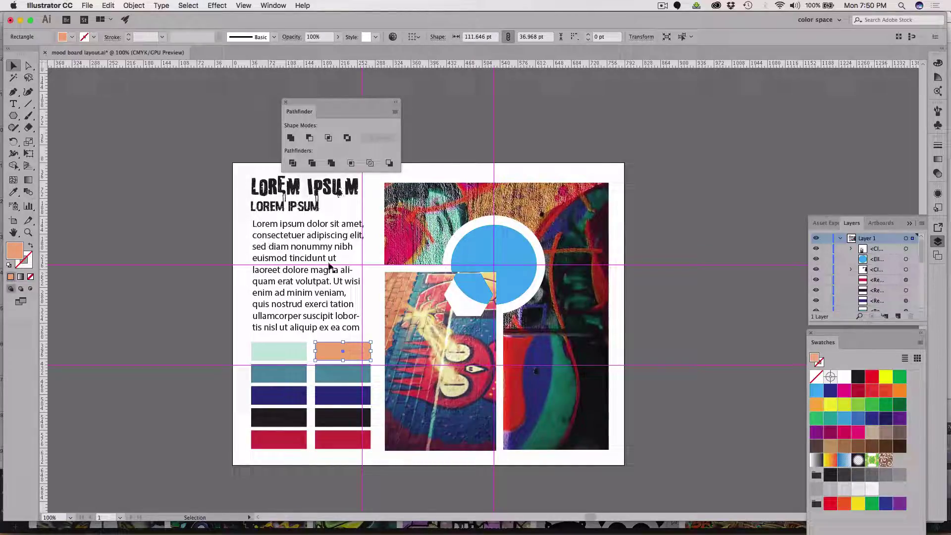
left_click(326, 374)
key("i")
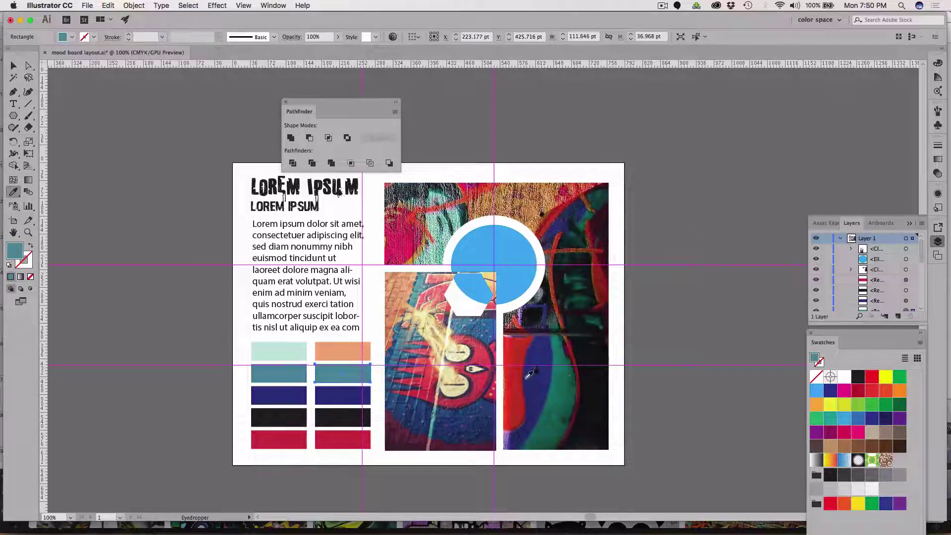
left_click(494, 272)
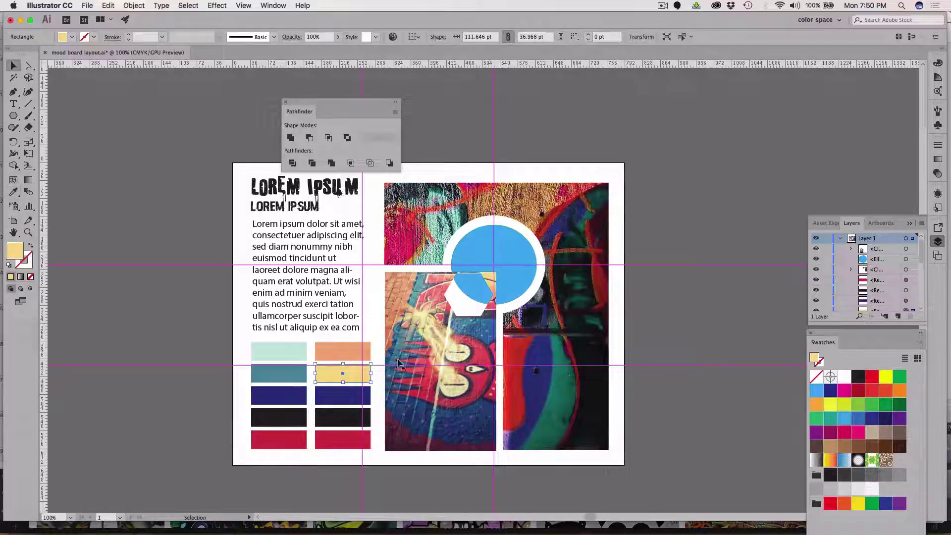
left_click(342, 395, "super")
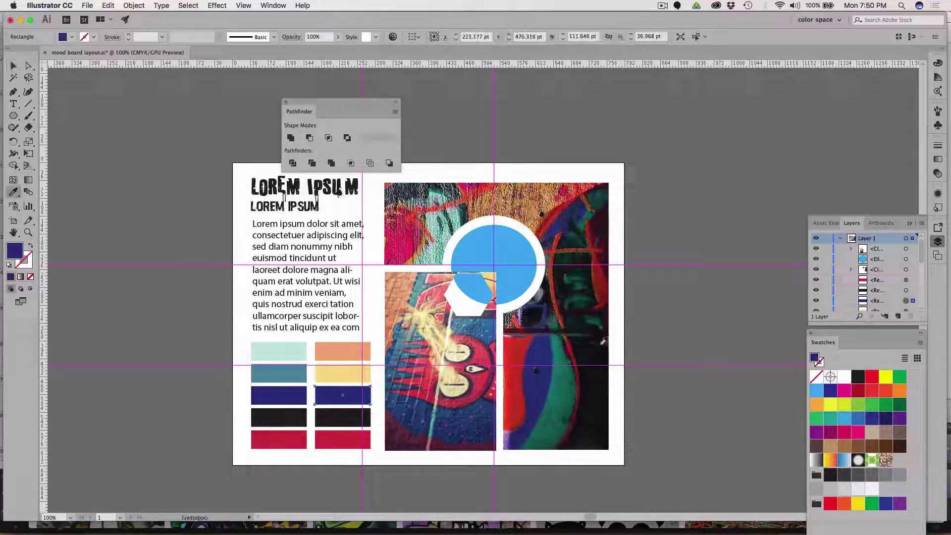
left_click(568, 387)
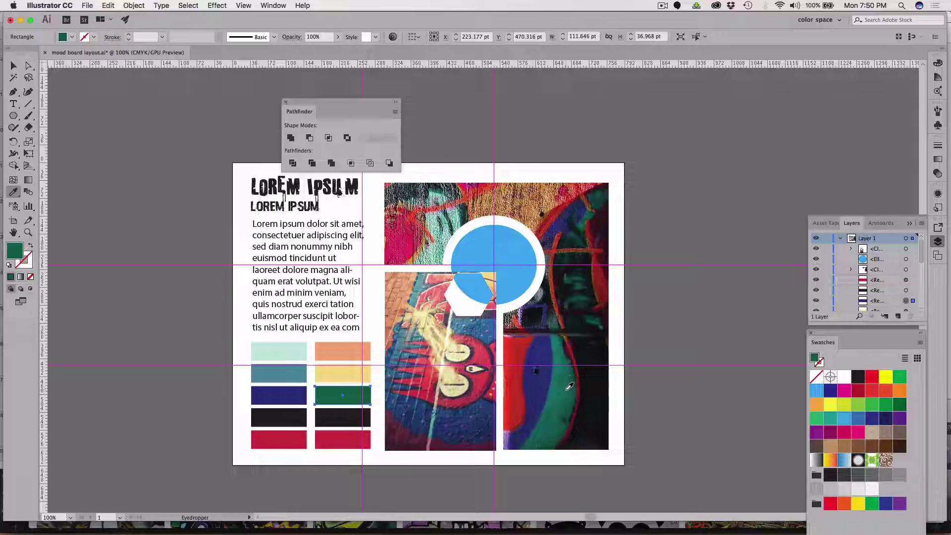
key("v")
Give the fourth strip a deep red, the bottom strip a green, and the third strip purple.
left_click(354, 427)
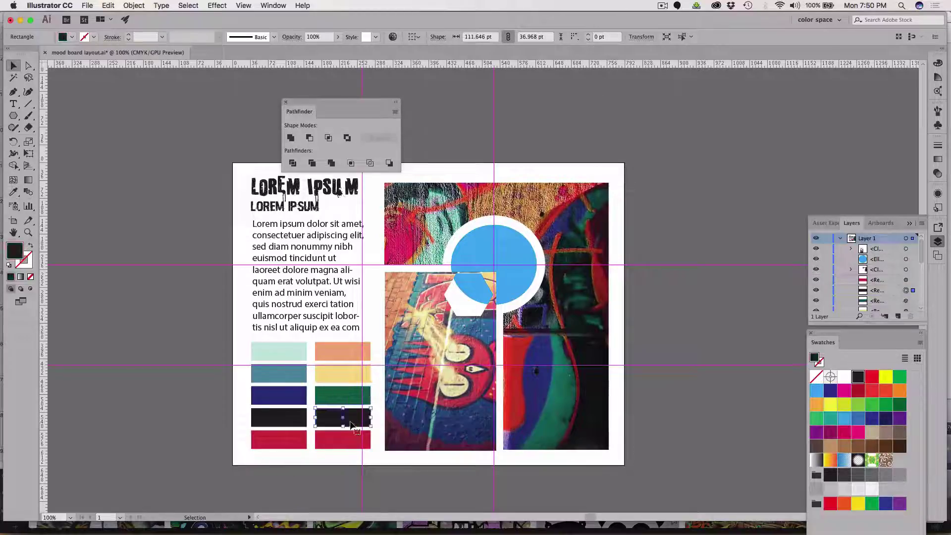
key("i")
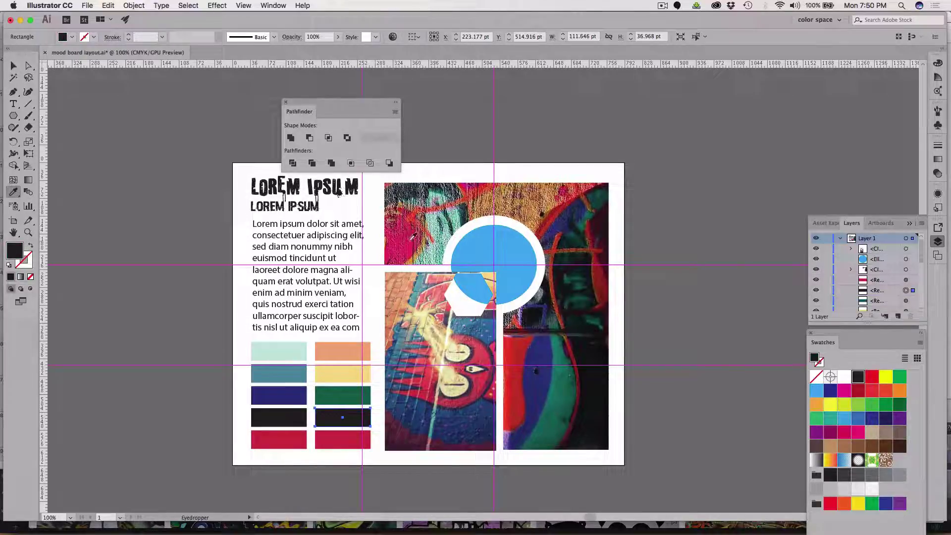
left_click(413, 243)
left_click(414, 218)
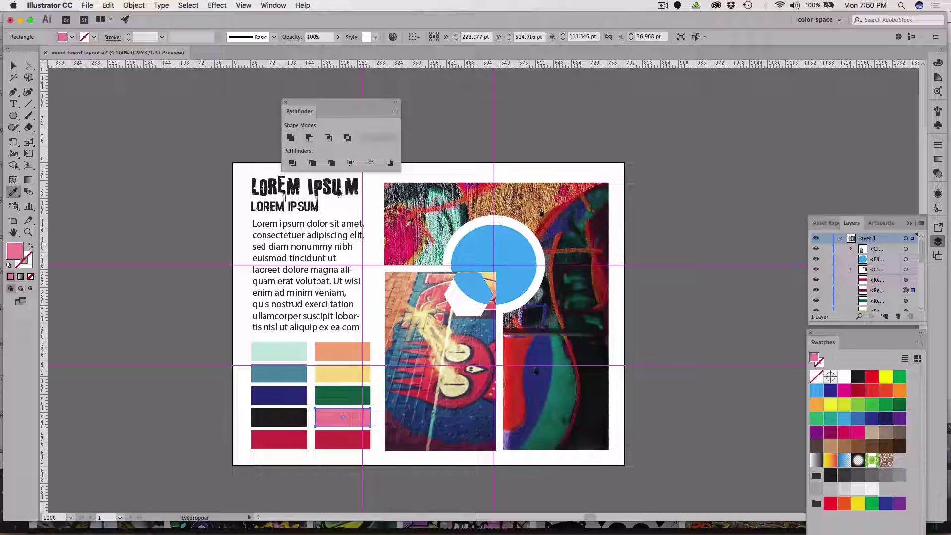
left_click(408, 238)
left_click(411, 231)
left_click(410, 234)
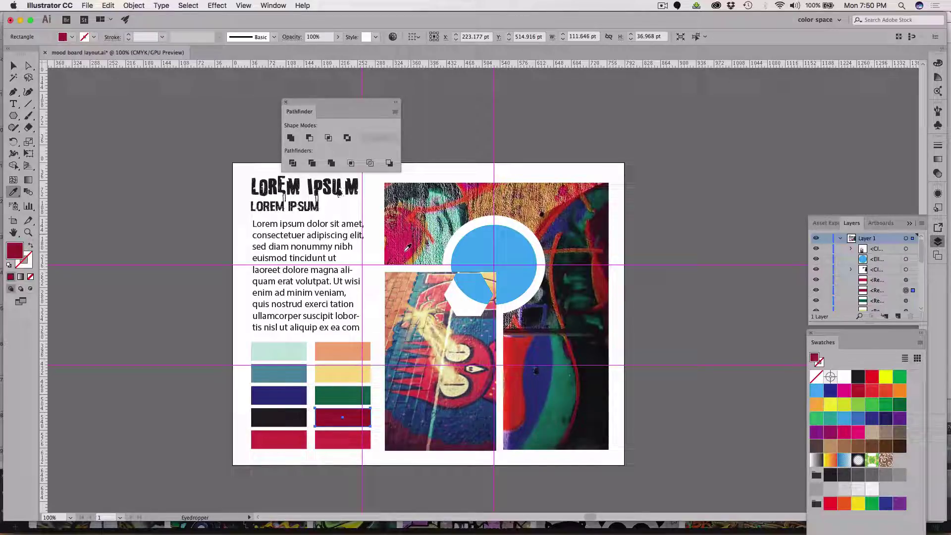
key("v")
left_click(350, 436)
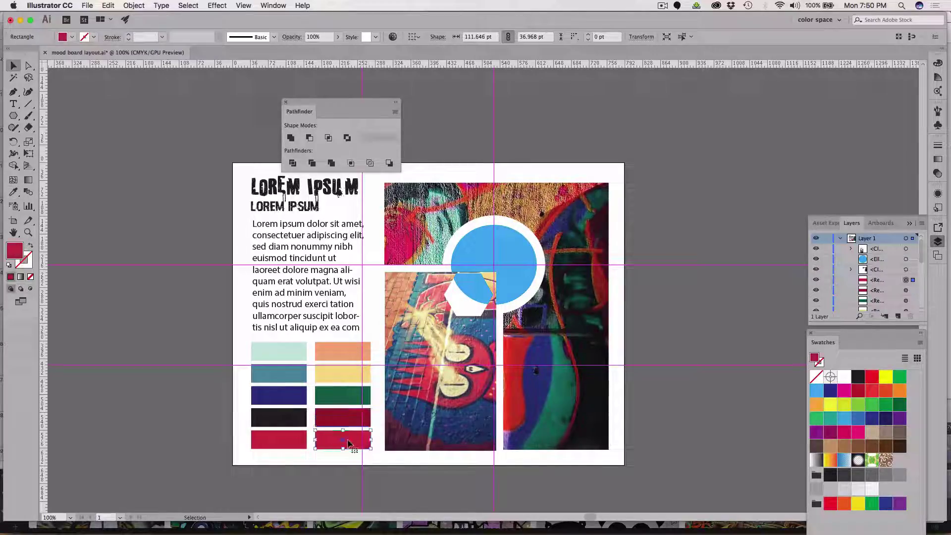
key("i")
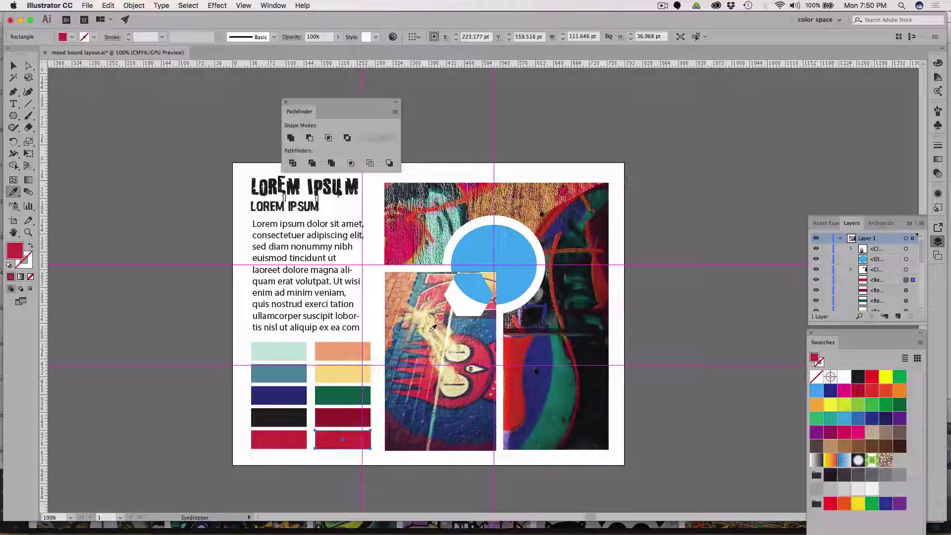
left_click(554, 390)
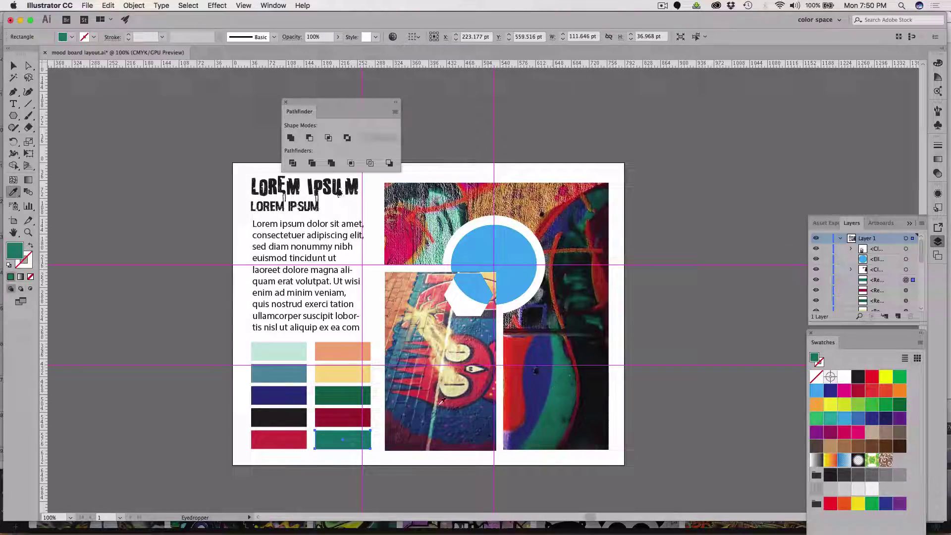
left_click(345, 394, "super")
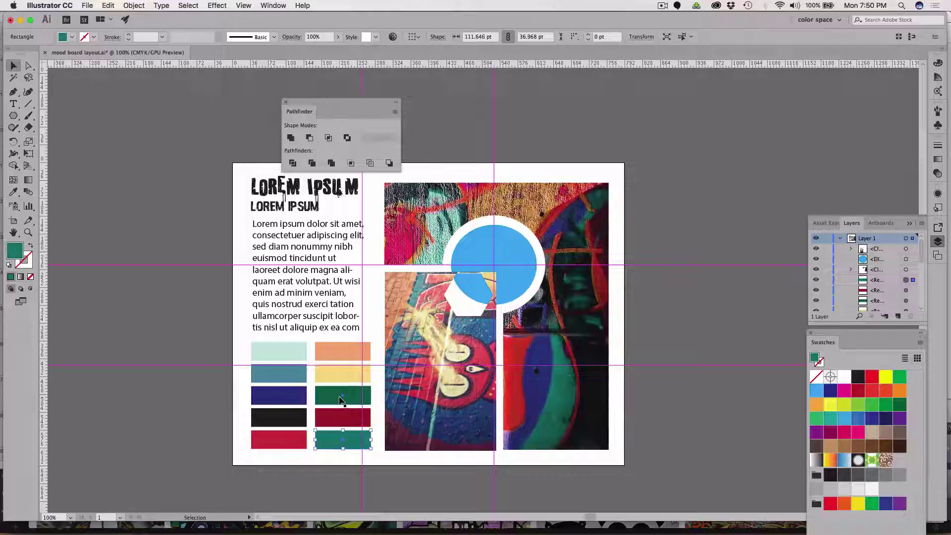
left_click(521, 317)
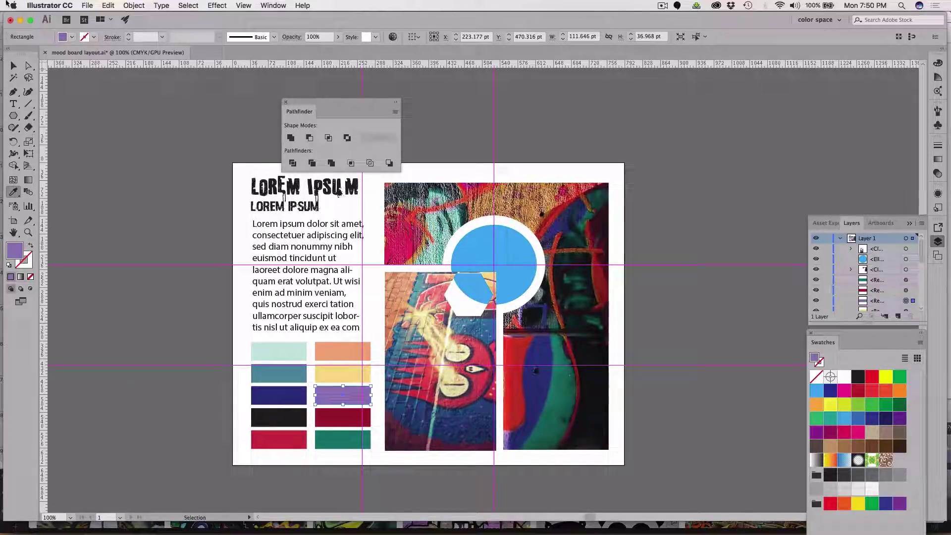
left_click(13, 78)
Move the Pathfinder panel off the poster and select the lower-left clipped graffiti photo.
left_click(203, 155)
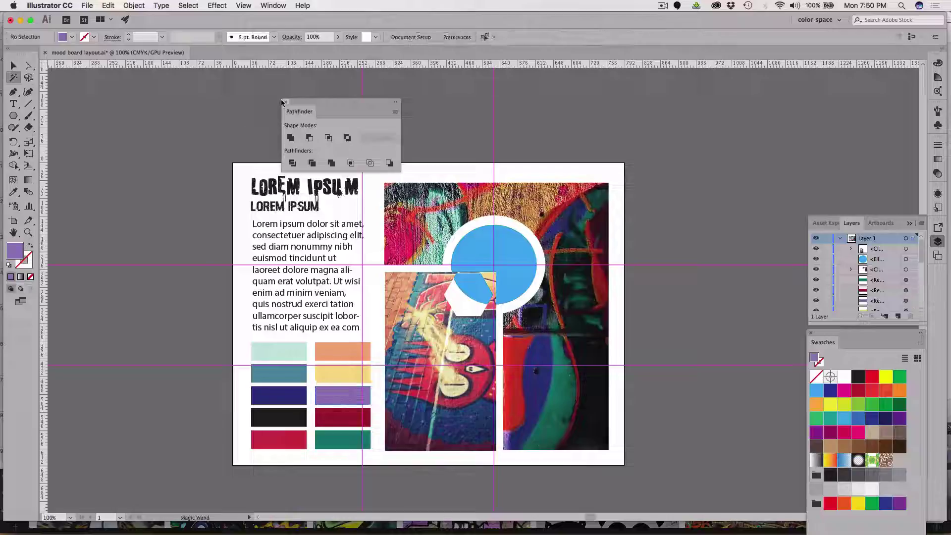
left_click_drag(303, 104, 743, 169)
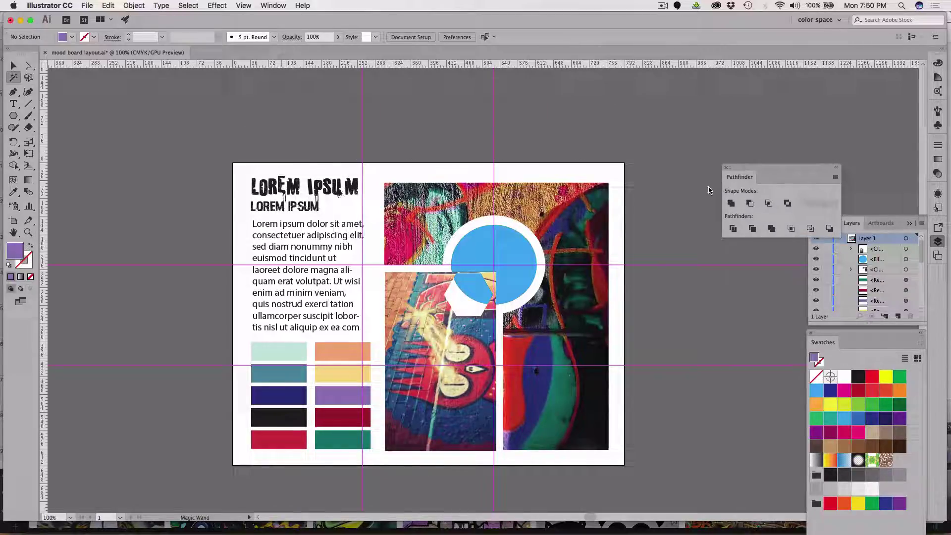
left_click(13, 66)
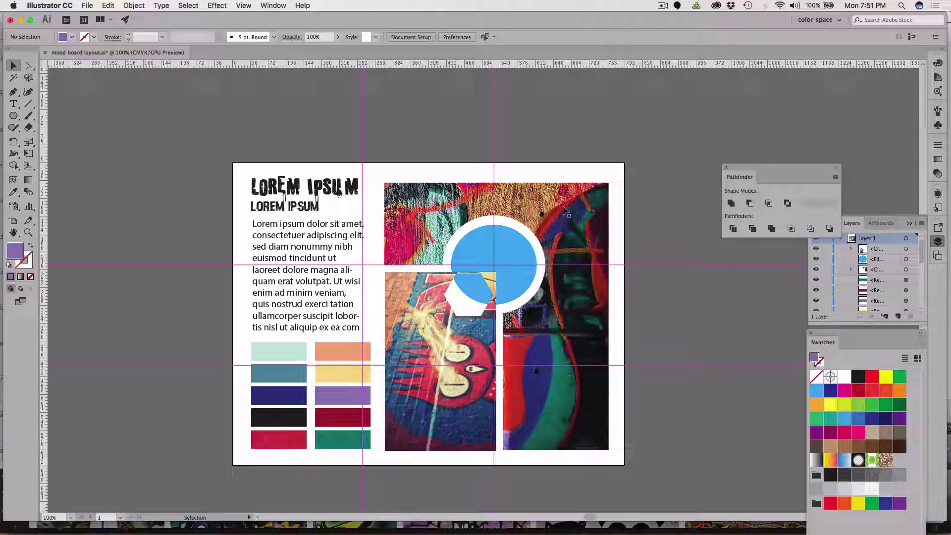
left_click(409, 425)
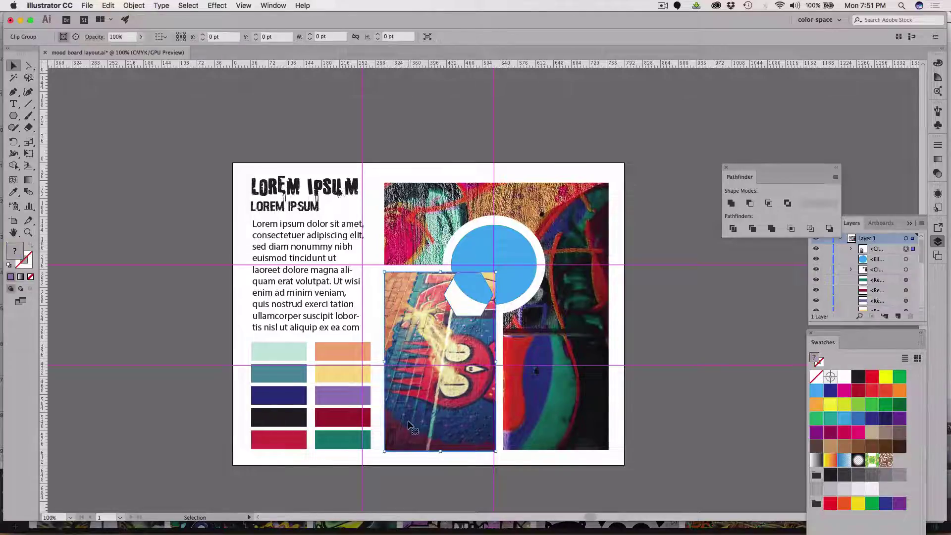
Apply a Multiply drop shadow with 75% opacity, 7 pt offsets and 5 pt blur.
left_click(218, 5)
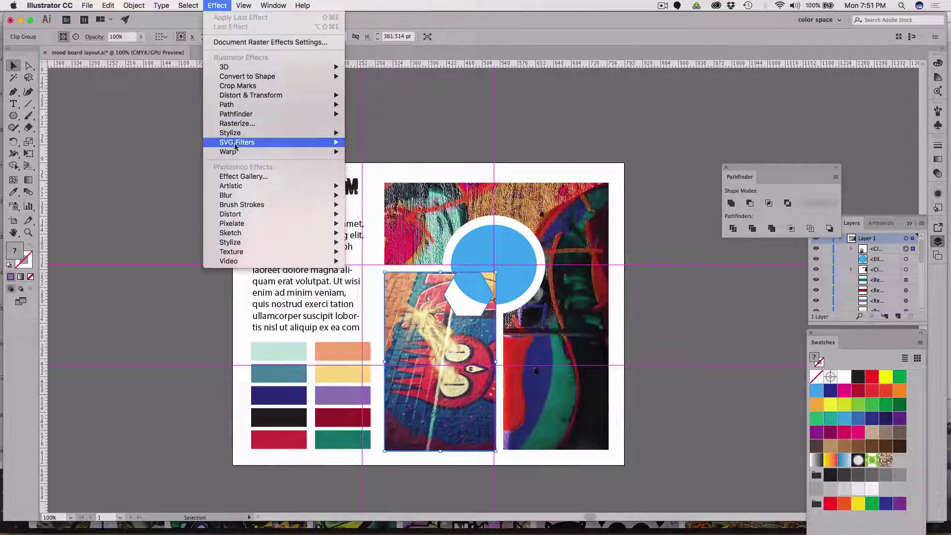
mouse_move(297, 133)
left_click(394, 133)
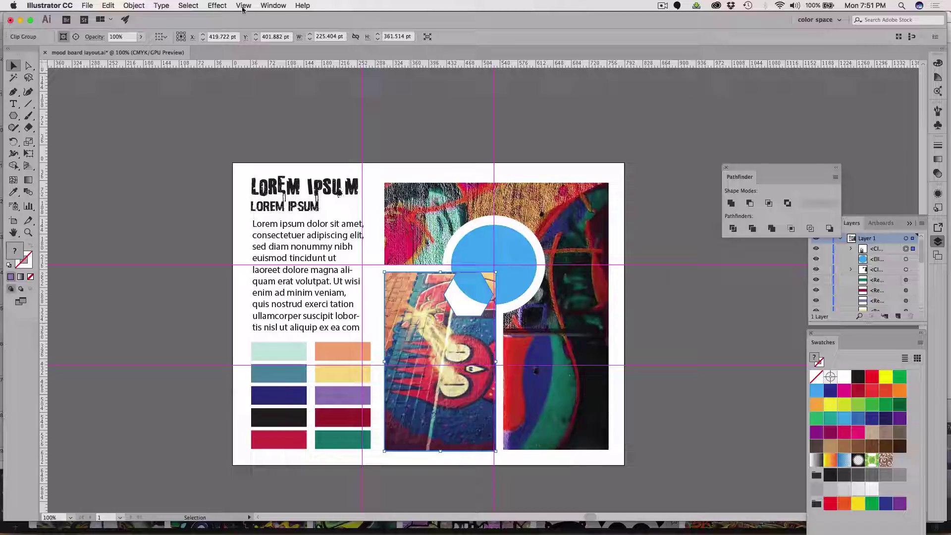
left_click(217, 6)
mouse_move(242, 144)
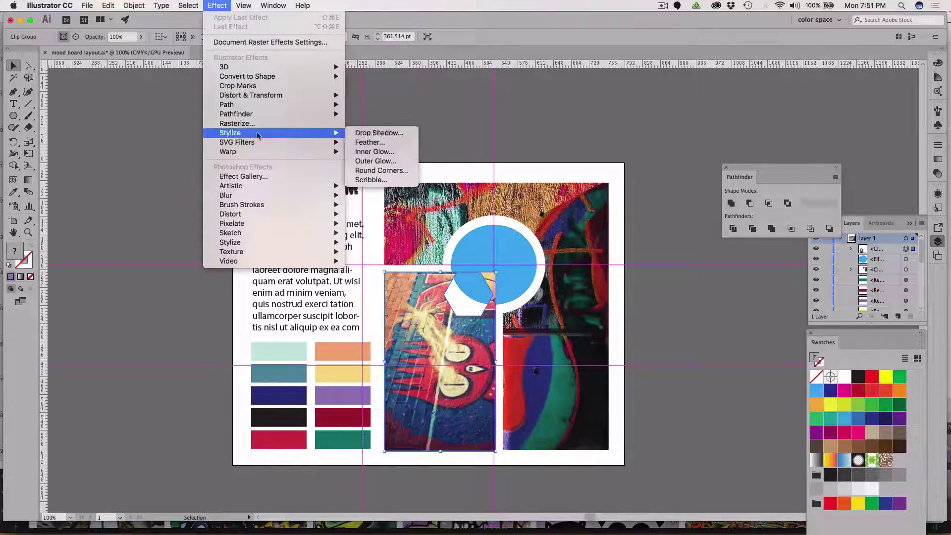
left_click(393, 134)
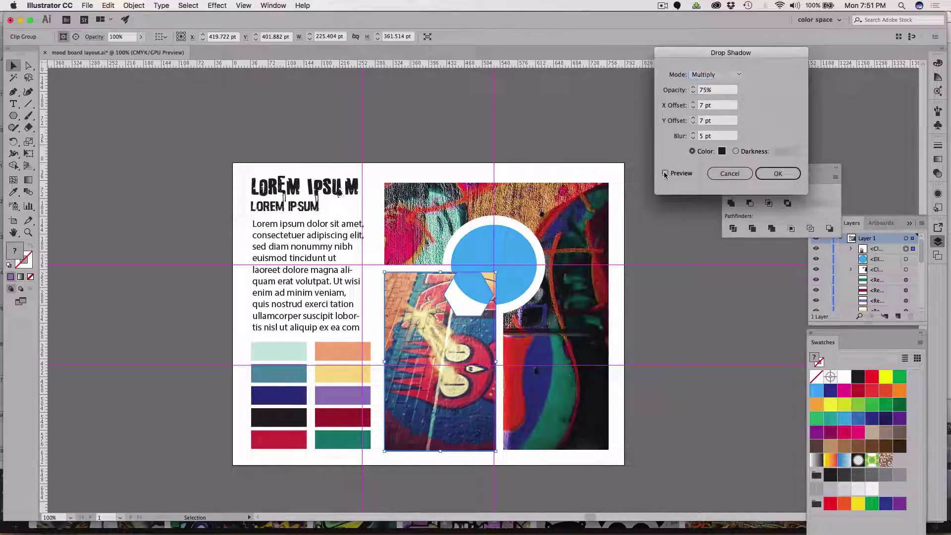
left_click(665, 174)
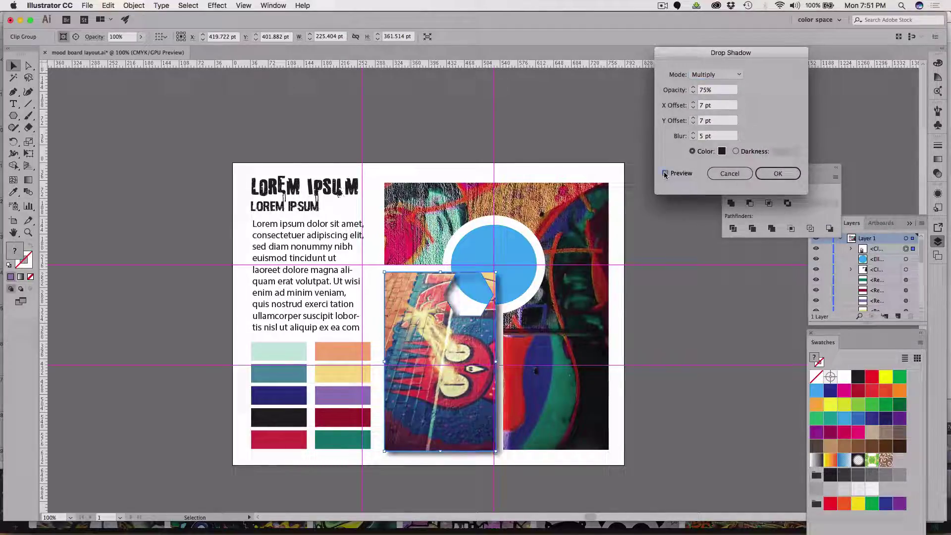
left_click(778, 173)
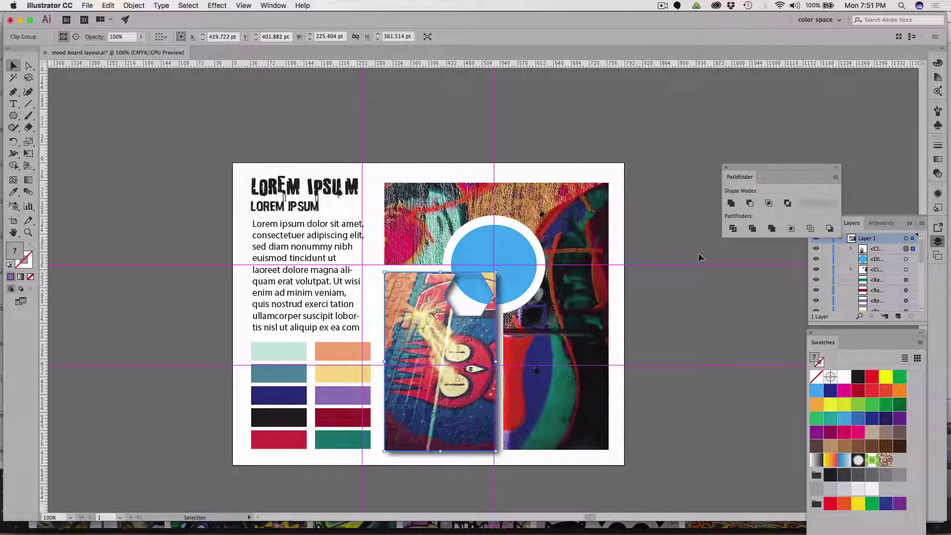
left_click(678, 251)
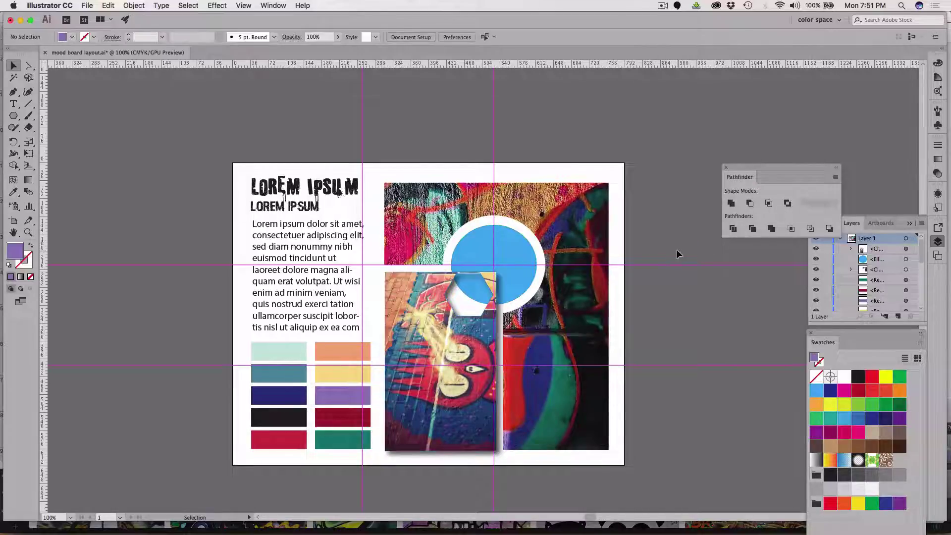
left_click(662, 5)
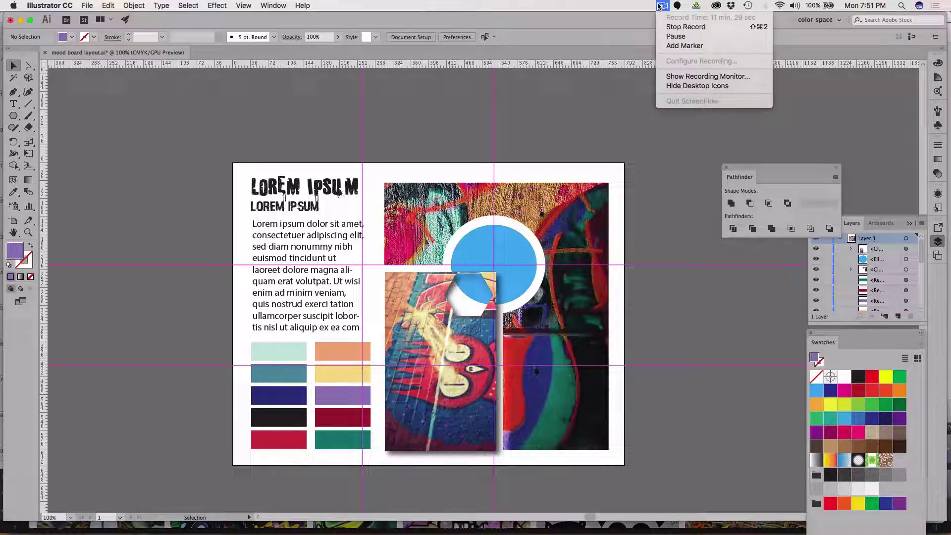